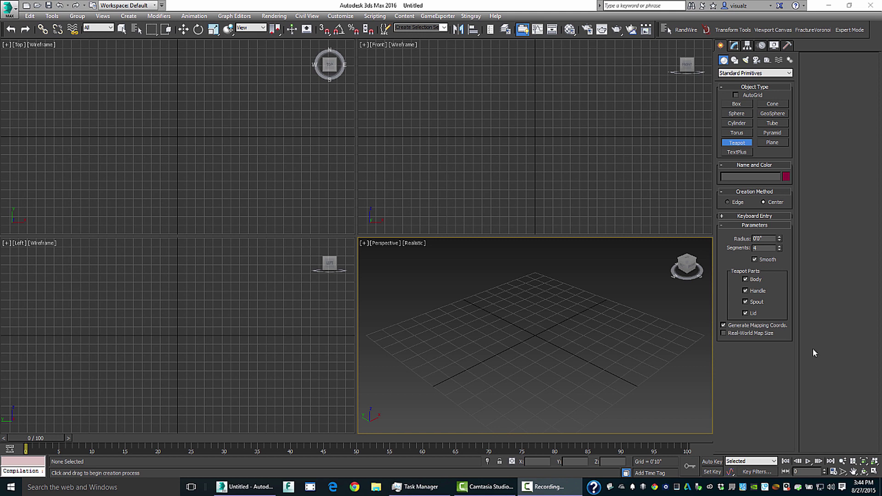
# Create a teapot with a radius of about 2'4 5/8" near the centre of the Perspective grid.
pyautogui.moveTo(533, 339)
pyautogui.mouseDown()
pyautogui.moveTo(540, 363)
pyautogui.moveTo(524, 345)
pyautogui.mouseUp()
pyautogui.hotkey('ctrl', 'r')
pyautogui.moveTo(521, 358); pyautogui.dragTo(505, 407, button='middle')
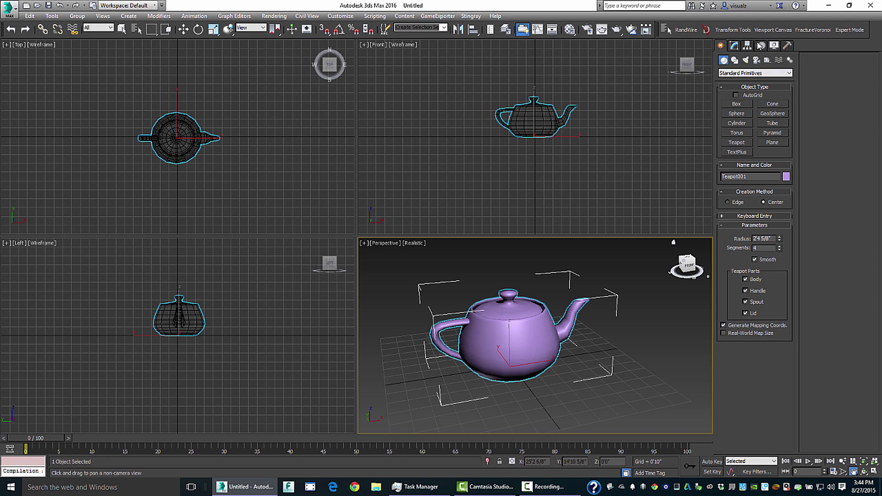
# Break the teapot into 10 pieces with FractureVoronoi, and break its large front body piece and its spout piece into 10 pieces each.
pyautogui.click(813, 30)
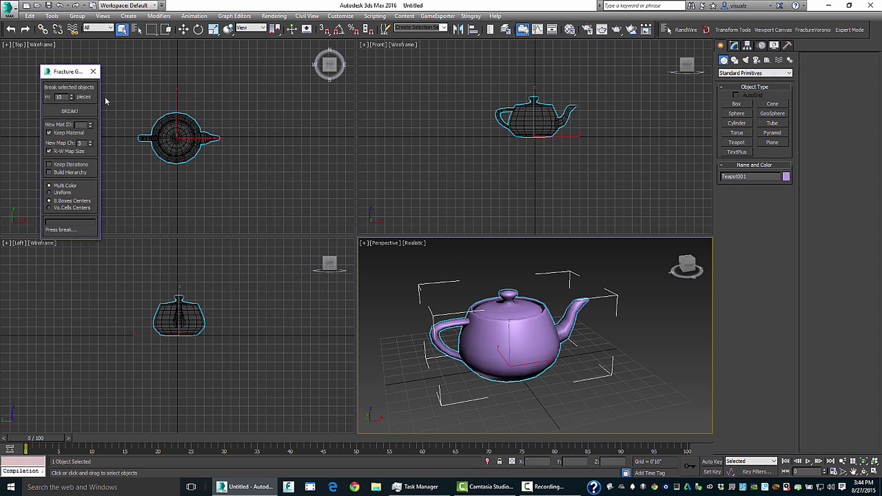
pyautogui.click(85, 112)
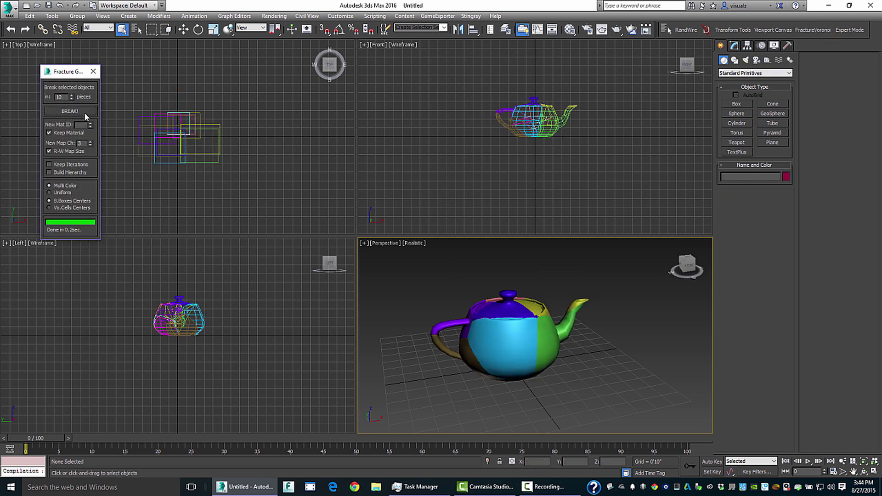
pyautogui.click(501, 349)
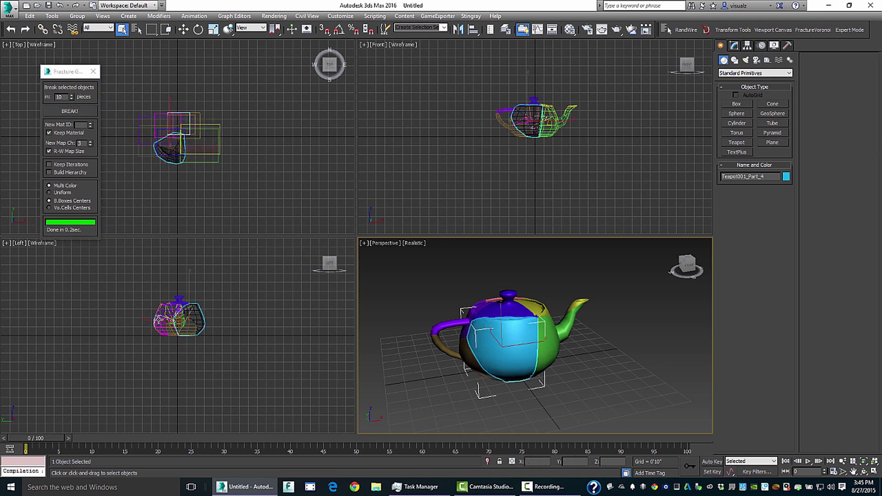
pyautogui.click(74, 112)
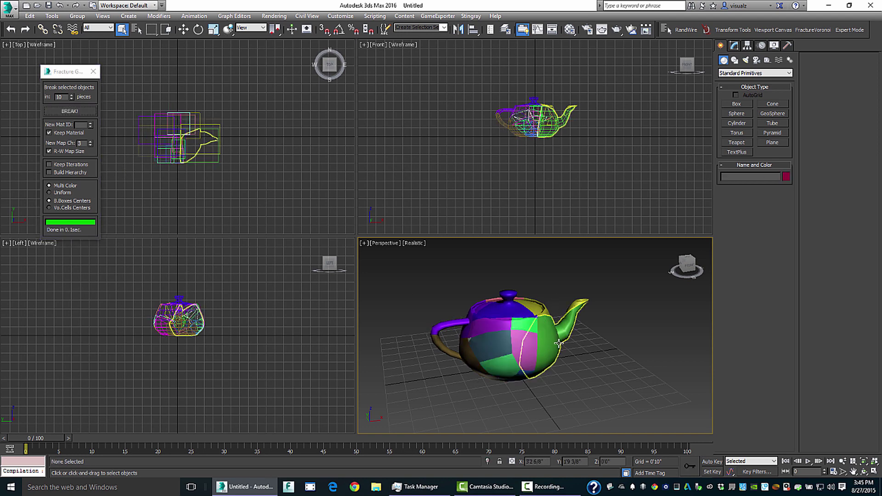
pyautogui.click(89, 113)
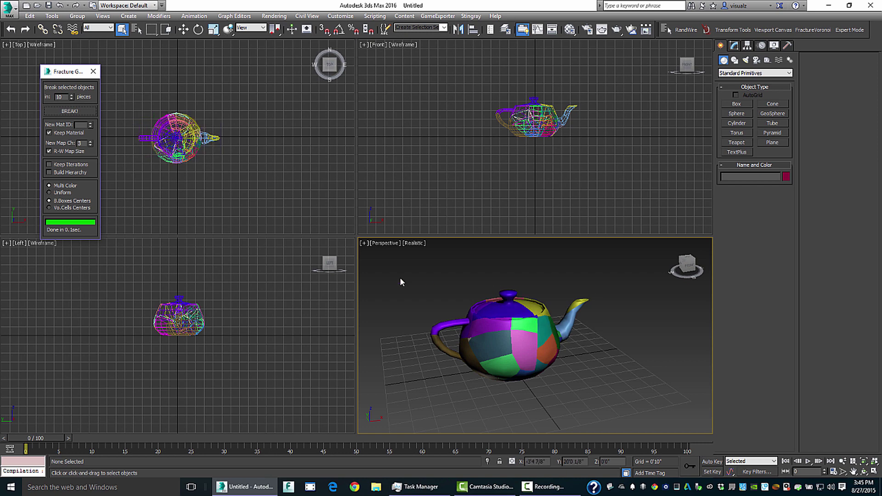
pyautogui.click(93, 72)
# Select all the teapot pieces and, with Auto Key on at frame 20, scale them down to nothing.
pyautogui.moveTo(618, 269); pyautogui.dragTo(396, 432)
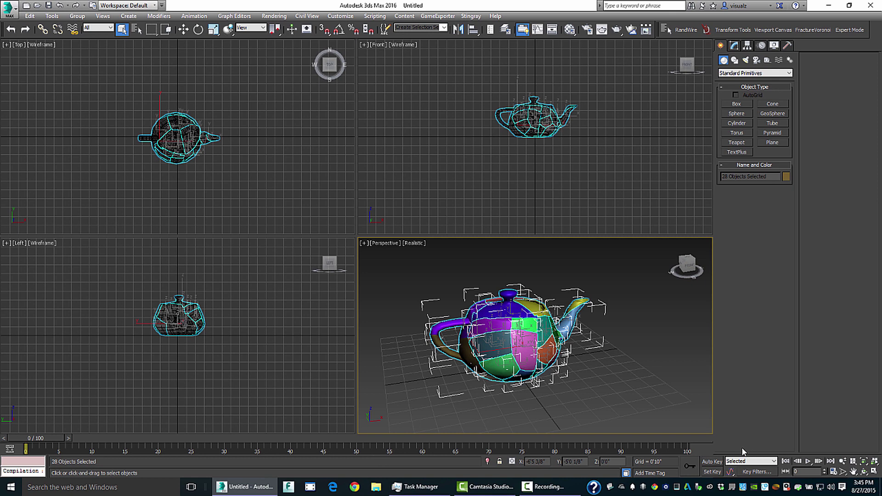
pyautogui.click(712, 461)
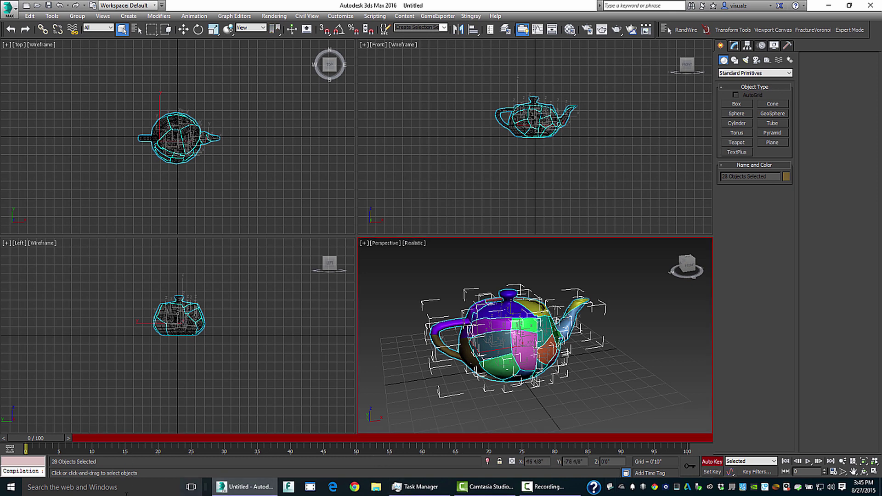
pyautogui.moveTo(47, 438); pyautogui.dragTo(169, 445)
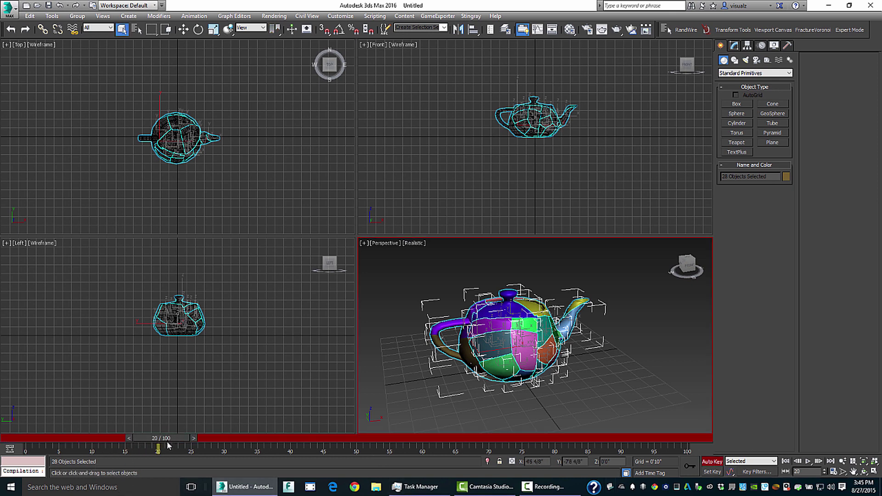
pyautogui.press('w')
pyautogui.press('r')
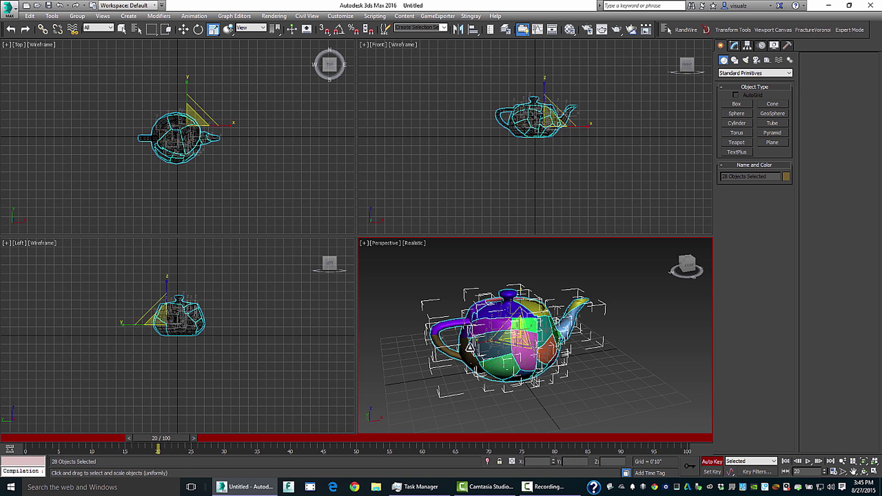
pyautogui.moveTo(469, 349)
pyautogui.mouseDown()
pyautogui.moveTo(488, 369)
pyautogui.moveTo(291, 392)
pyautogui.moveTo(171, 364)
pyautogui.moveTo(43, 90)
pyautogui.moveTo(754, 64)
pyautogui.moveTo(254, 330)
pyautogui.moveTo(294, 404)
pyautogui.moveTo(318, 427)
pyautogui.moveTo(337, 421)
pyautogui.moveTo(289, 474)
pyautogui.moveTo(383, 178)
pyautogui.moveTo(586, 171)
pyautogui.mouseUp()
pyautogui.scroll(2, 317, 426)
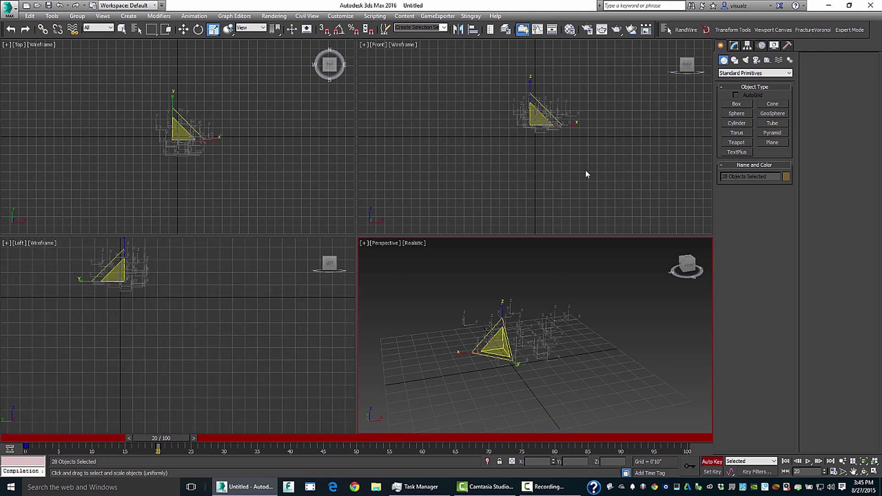
# Animate the pieces moving upward and rotating at frame 20 in the Front view, and turn off Auto Key.
pyautogui.rightClick(544, 107)
pyautogui.press('w')
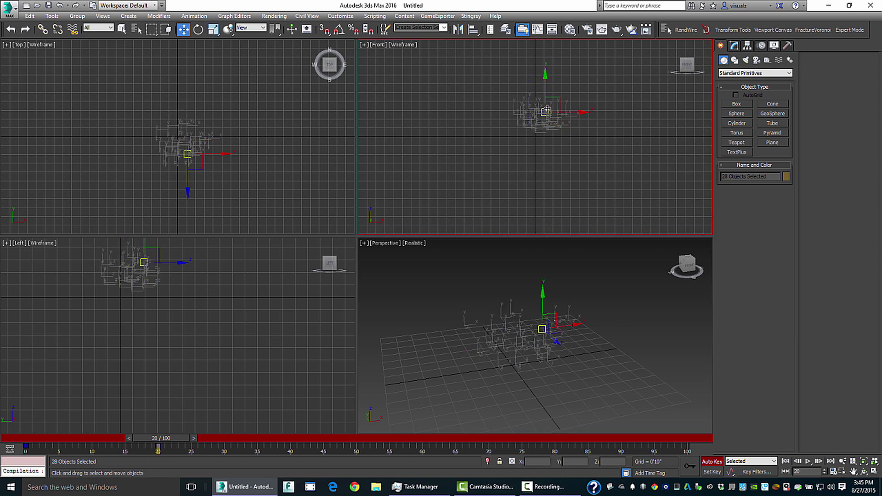
pyautogui.moveTo(558, 93); pyautogui.dragTo(539, 23)
pyautogui.press('e')
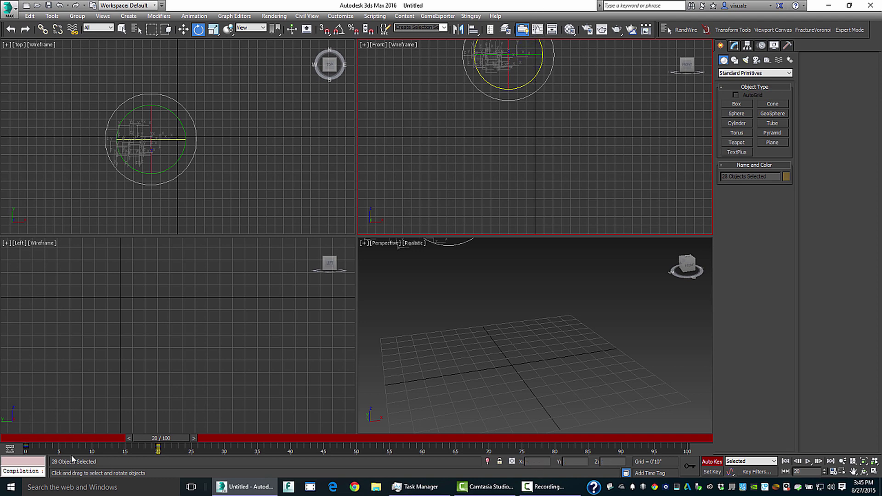
pyautogui.moveTo(141, 440); pyautogui.dragTo(99, 455)
pyautogui.click(712, 462)
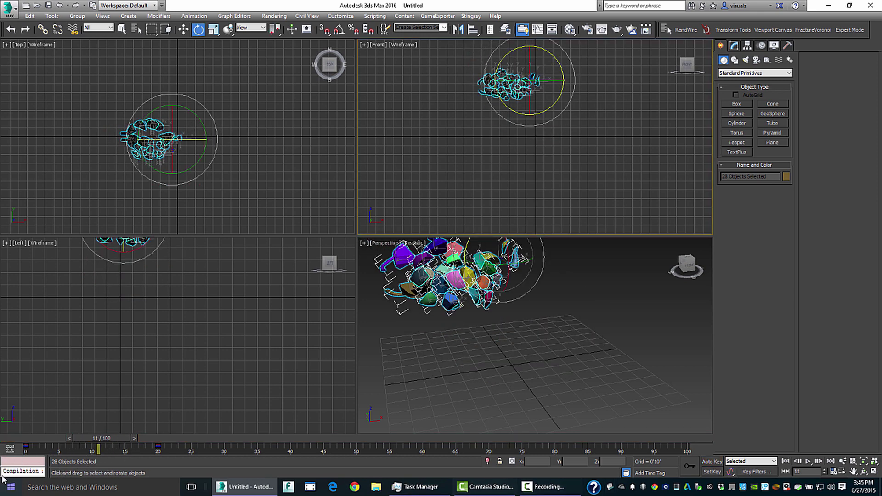
# Swap the pieces' keys at frames 0 and 20 to make the teapot assemble, and scrub through the animation.
pyautogui.moveTo(37, 448)
pyautogui.mouseDown()
pyautogui.moveTo(169, 447)
pyautogui.moveTo(26, 472)
pyautogui.mouseUp()
pyautogui.click(158, 446)
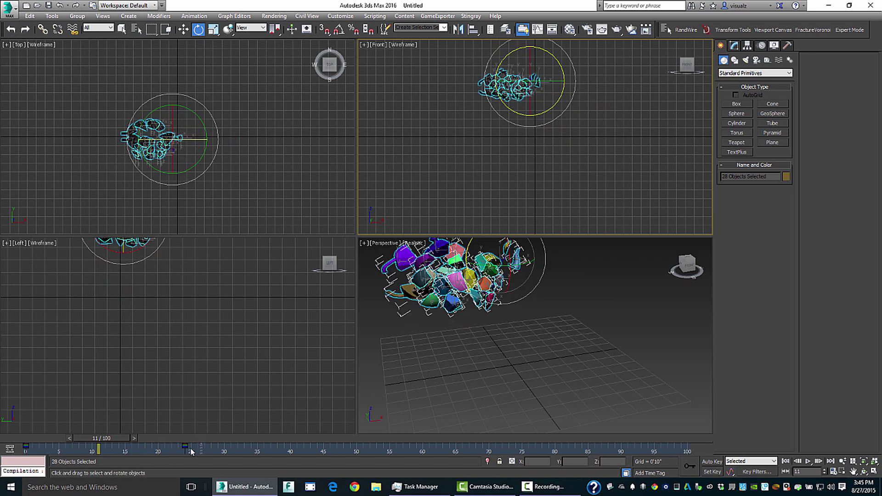
pyautogui.moveTo(185, 446); pyautogui.dragTo(158, 447)
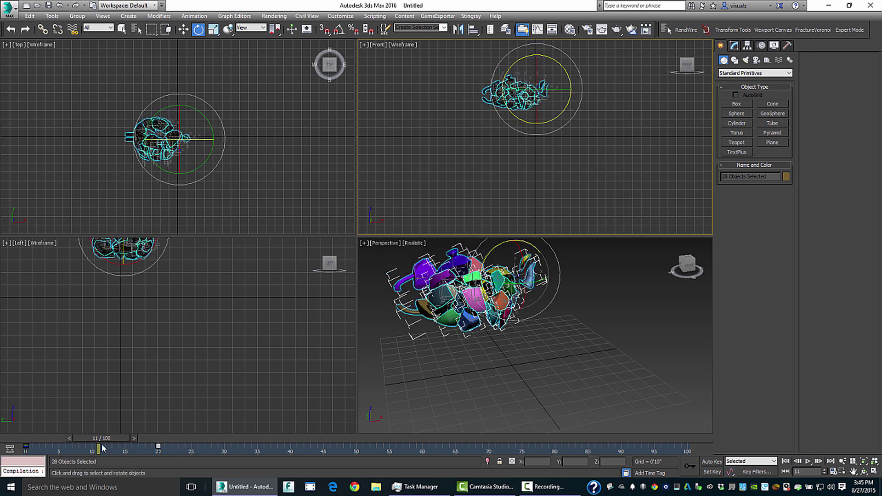
pyautogui.moveTo(101, 449); pyautogui.dragTo(1, 459)
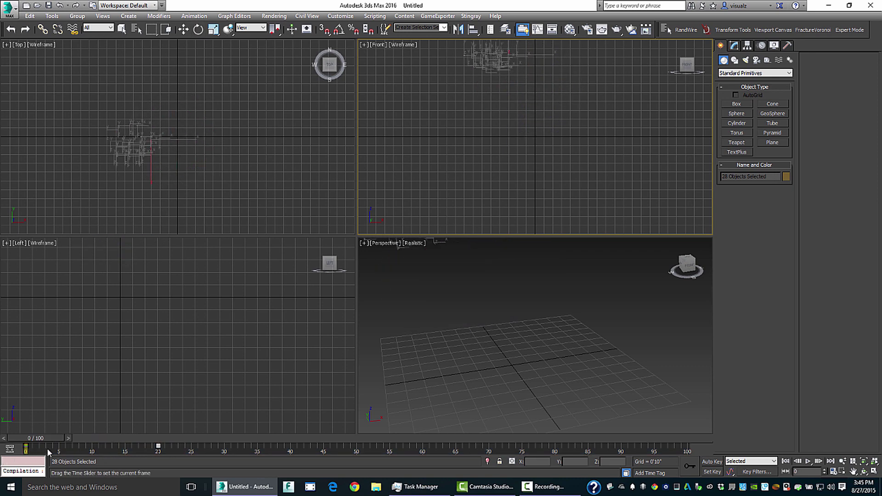
pyautogui.moveTo(36, 452); pyautogui.dragTo(159, 427)
pyautogui.press('e')
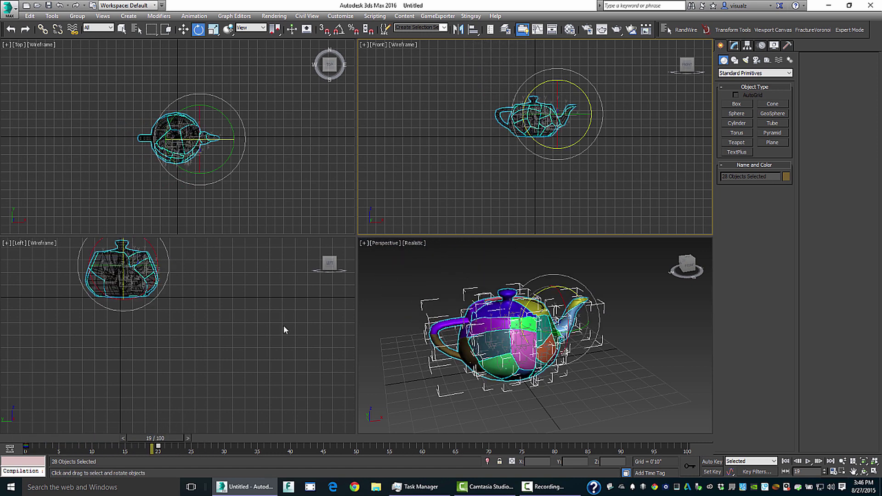
pyautogui.moveTo(158, 439); pyautogui.dragTo(110, 439)
# Start adding offset controllers to the selected pieces and show their Transform controllers.
pyautogui.click(188, 18)
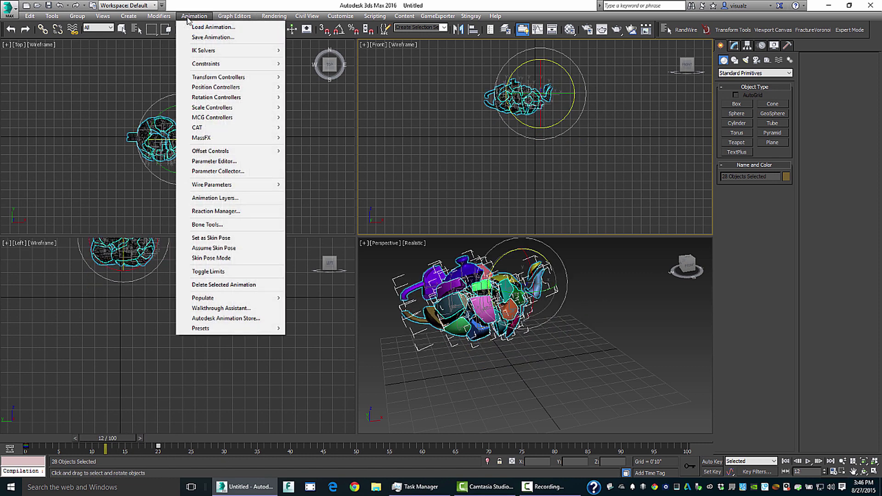
pyautogui.moveTo(202, 153)
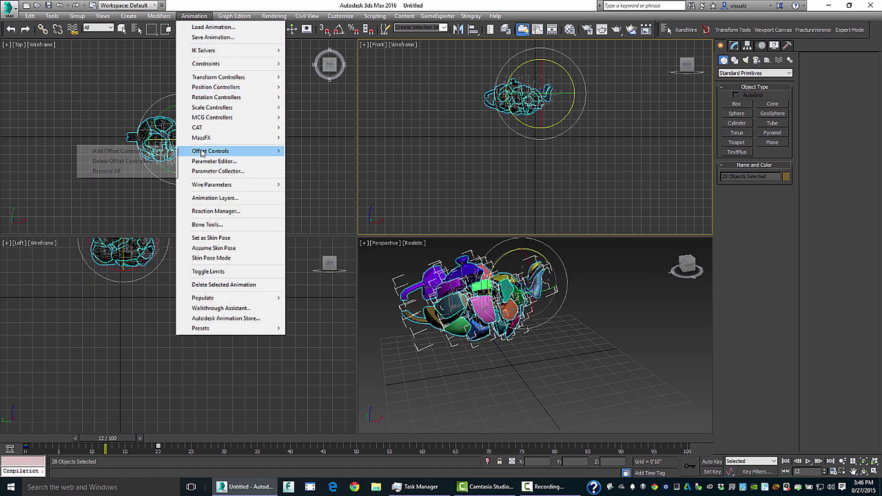
pyautogui.click(120, 151)
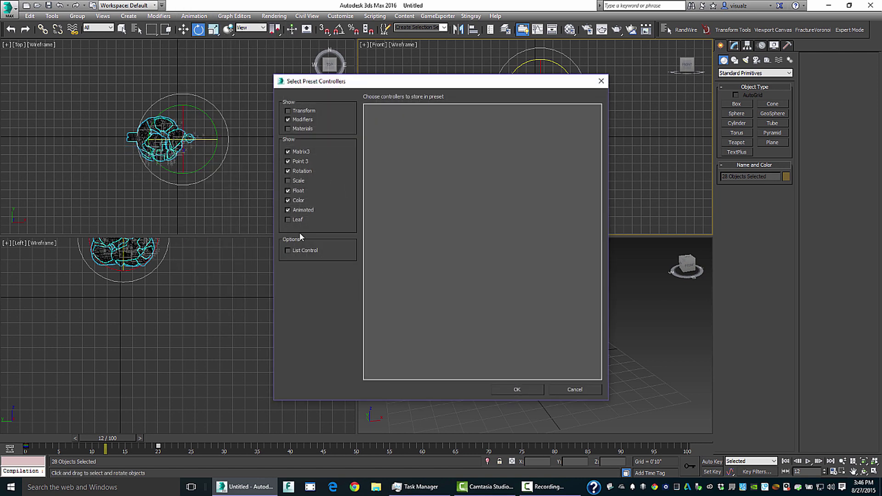
pyautogui.click(304, 111)
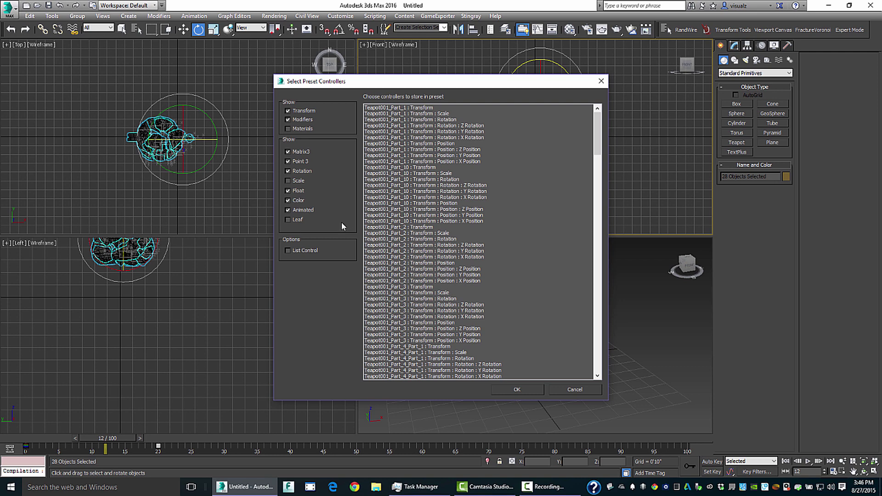
pyautogui.press('XF86AudioLowerVolume')
pyautogui.press('XF86AudioLowerVolume')
pyautogui.press('XF86AudioLowerVolume')
pyautogui.press('XF86AudioLowerVolume')
pyautogui.press('XF86AudioLowerVolume')
pyautogui.press('XF86AudioLowerVolume')
pyautogui.press('XF86AudioLowerVolume')
pyautogui.press('XF86AudioLowerVolume')
pyautogui.press('XF86AudioLowerVolume')
pyautogui.press('XF86AudioLowerVolume')
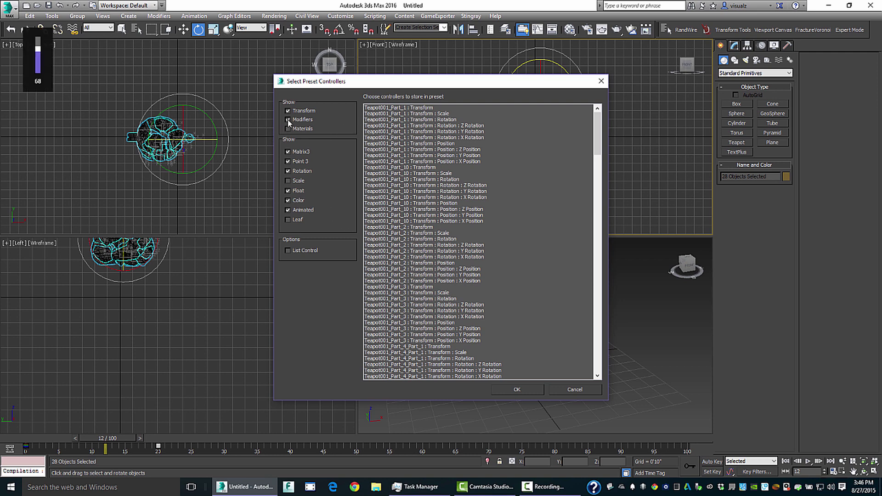
pyautogui.press('XF86AudioMute')
# Turn off Modifiers, Matrix3, Point 3, Rotation, Float and Color in the preset controller filters.
pyautogui.click(295, 120)
pyautogui.click(296, 152)
pyautogui.click(296, 161)
pyautogui.click(299, 171)
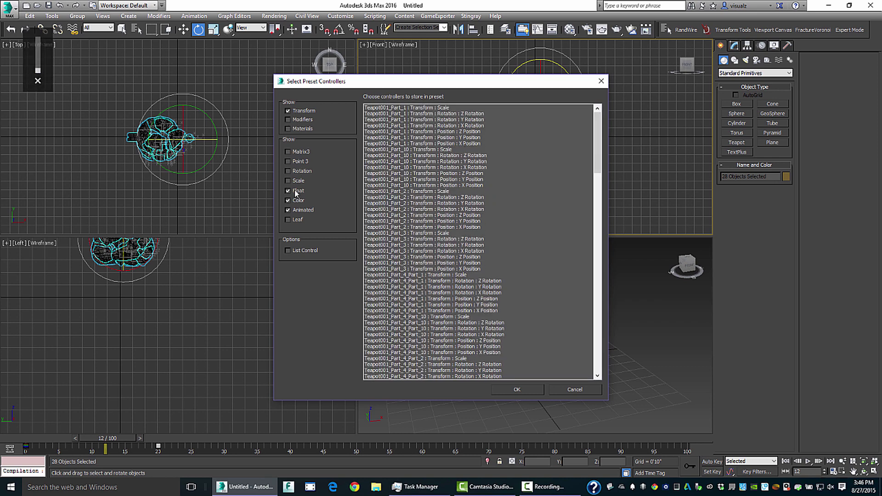
pyautogui.click(298, 191)
pyautogui.click(299, 200)
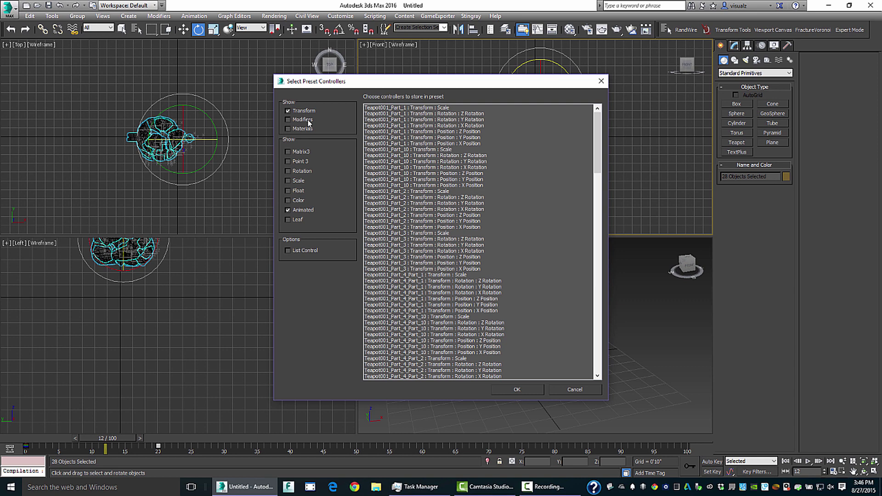
# Select every listed controller from the first Scale entry to the last X Position entry and apply the offset controllers.
pyautogui.click(504, 108)
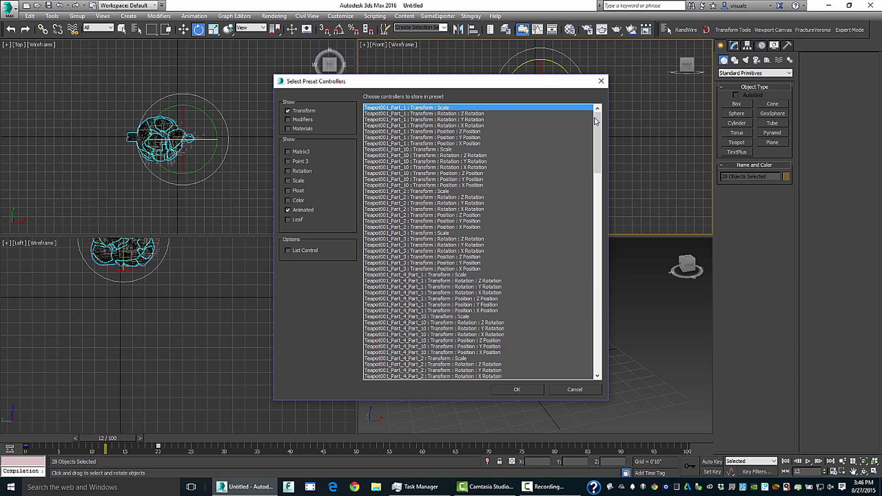
pyautogui.moveTo(596, 120); pyautogui.dragTo(596, 319)
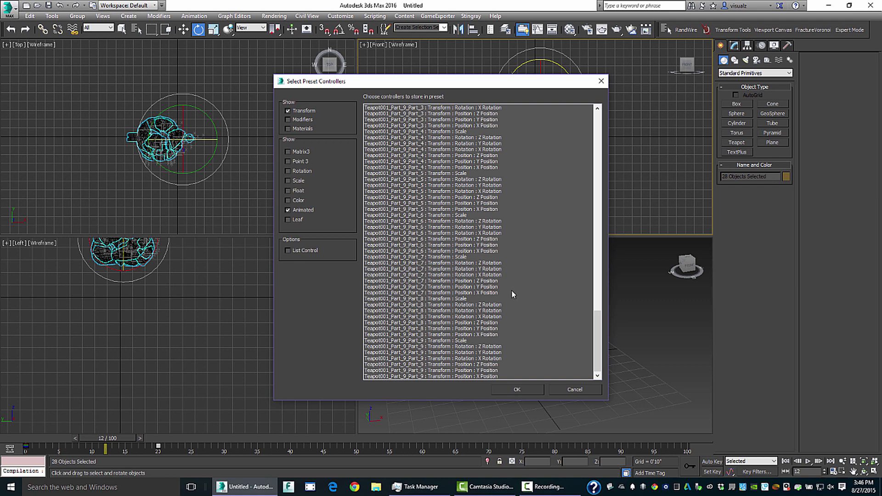
pyautogui.keyDown('shift'); pyautogui.click(489, 372); pyautogui.keyUp('shift')
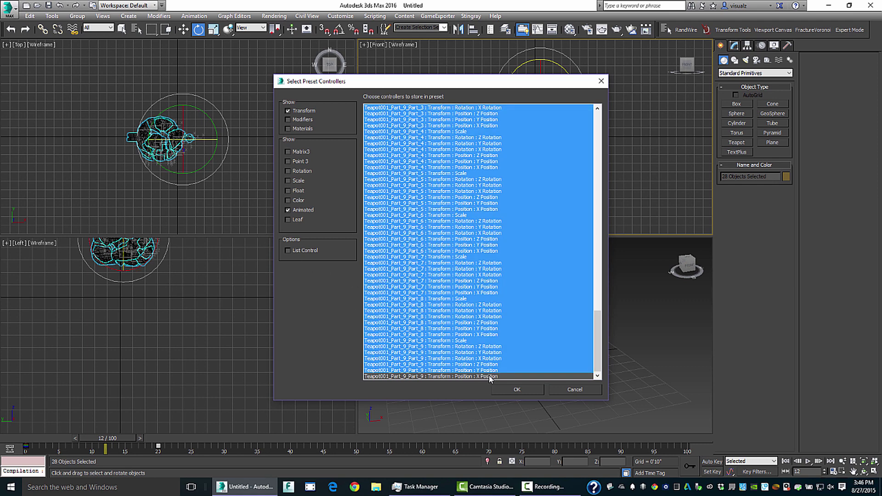
pyautogui.keyDown('shift'); pyautogui.click(490, 377); pyautogui.keyUp('shift')
pyautogui.click(510, 389)
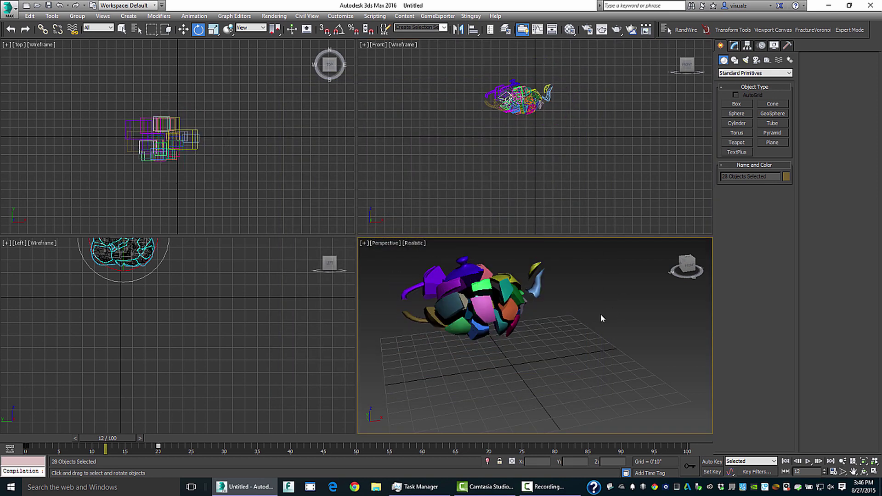
# Show the orange piece's Timing and Offset settings and play the animation from frame 0 in a maximised Perspective view.
pyautogui.click(509, 312)
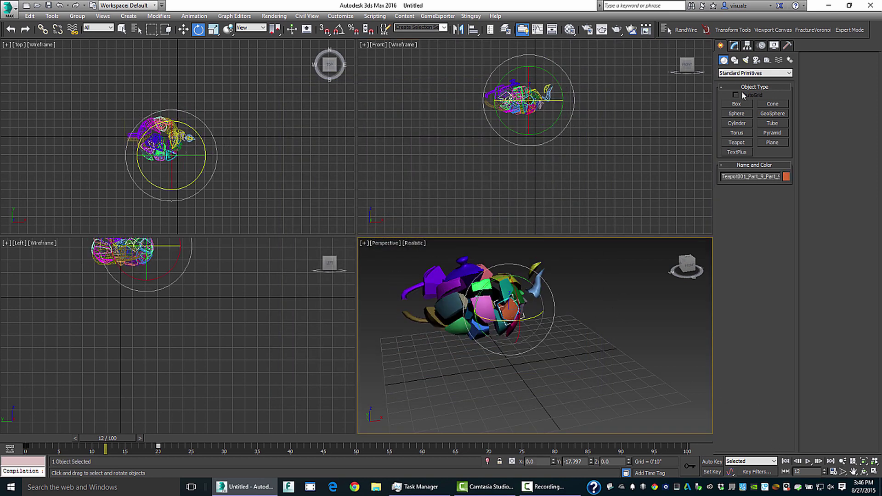
pyautogui.click(735, 45)
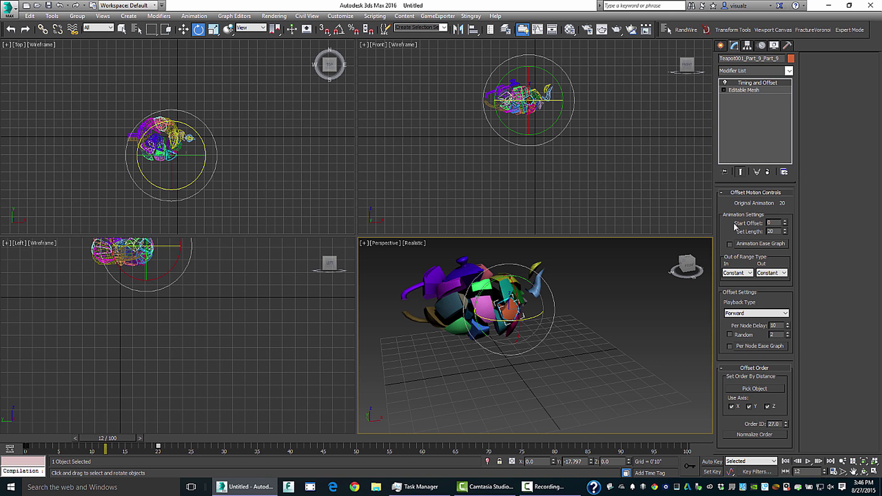
pyautogui.click(786, 462)
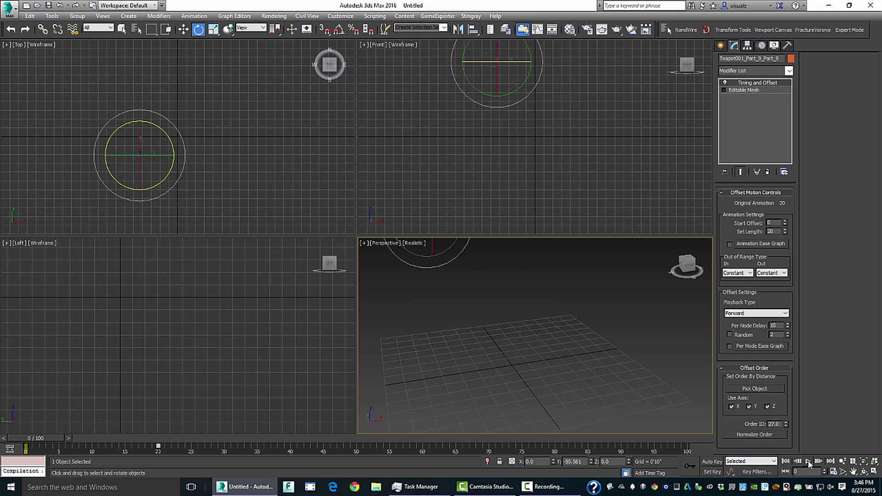
pyautogui.click(809, 462)
pyautogui.click(809, 462)
pyautogui.click(874, 472)
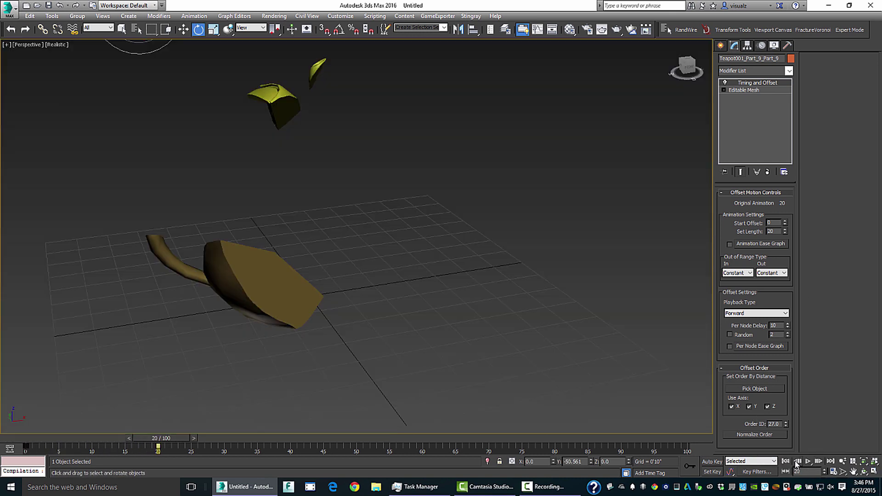
pyautogui.click(808, 461)
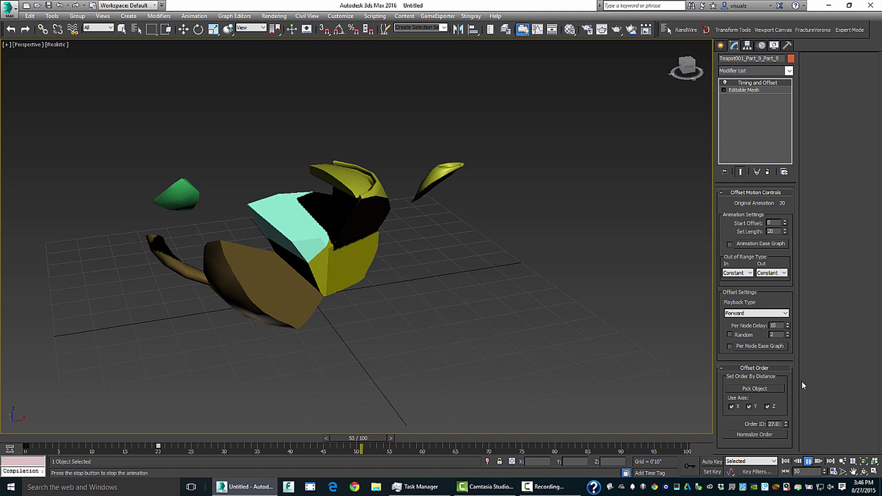
# Set the animation's frame count to 300 and scrub through the extended timeline.
pyautogui.click(835, 472)
pyautogui.doubleClick(496, 271)
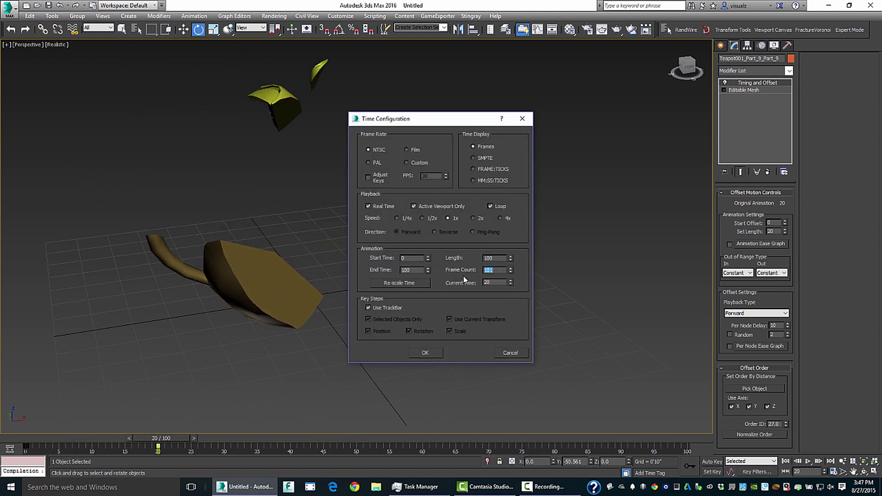
pyautogui.click(438, 354)
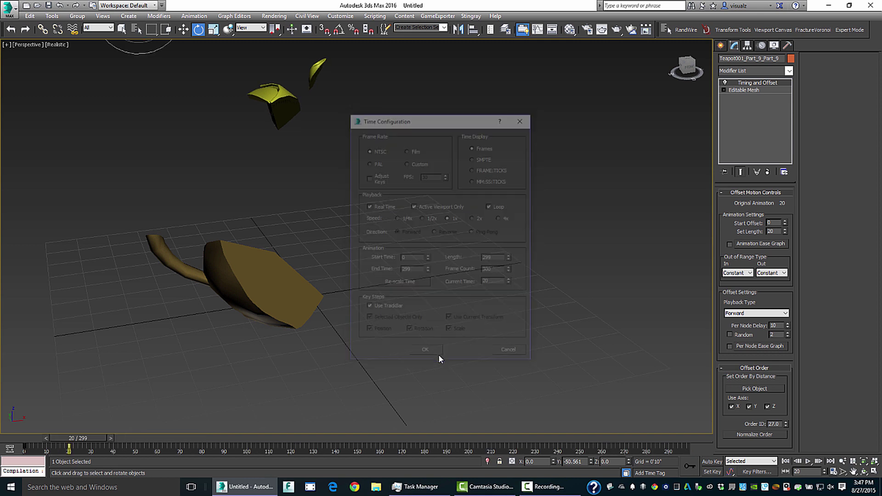
pyautogui.moveTo(98, 436); pyautogui.dragTo(455, 426)
pyautogui.press('e')
# Set the offset playback type to Random and play back the animation.
pyautogui.click(749, 313)
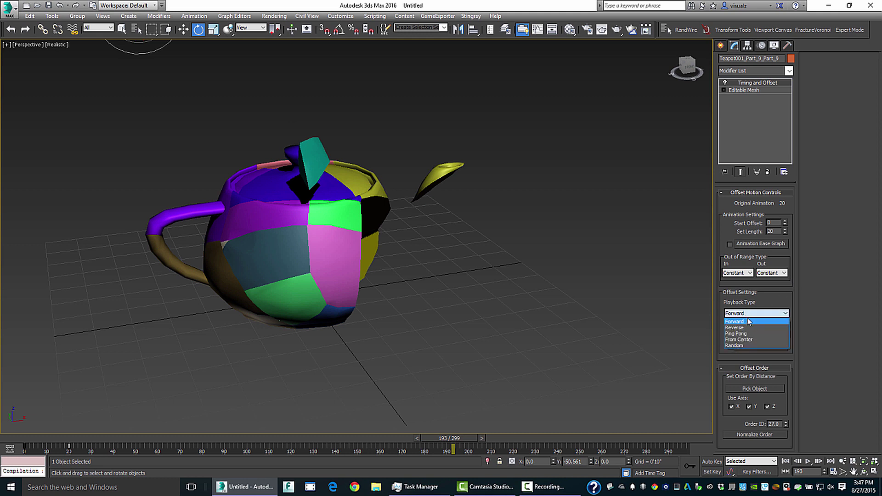
pyautogui.click(754, 345)
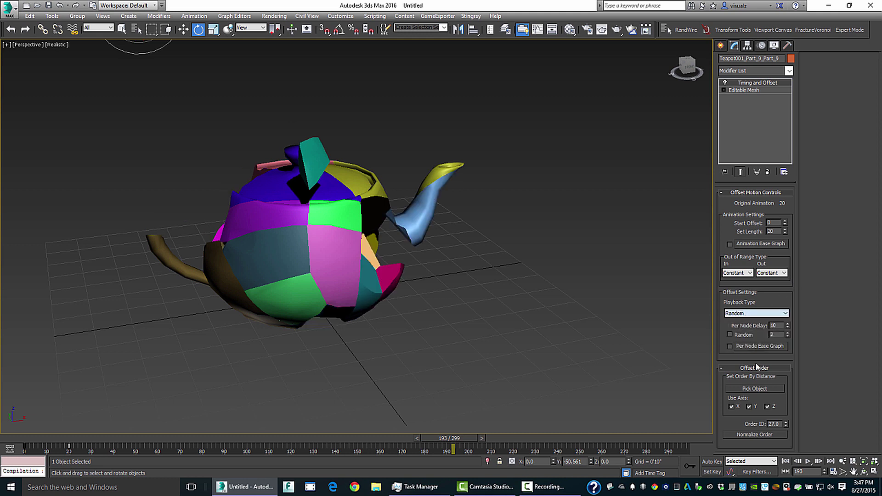
pyautogui.click(809, 462)
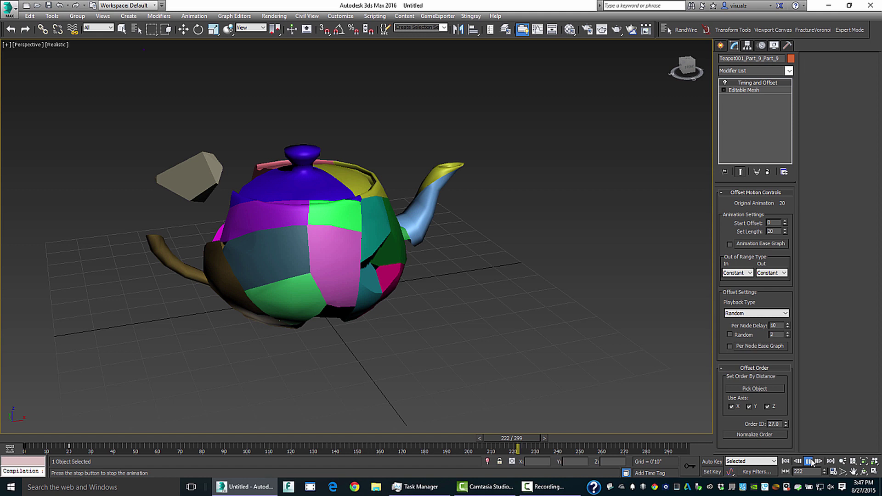
pyautogui.press('e')
pyautogui.click(808, 462)
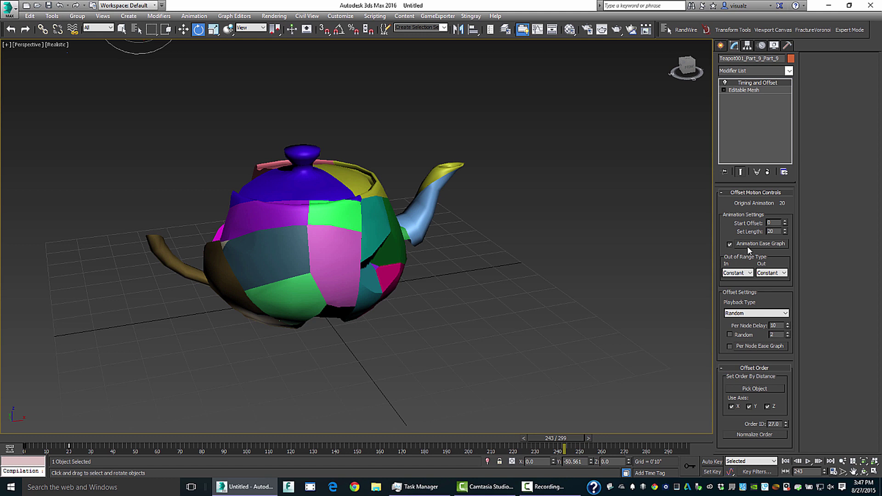
# Turn on the Animation Ease Graph, raise the curve's start tangent so the motion begins fast and slows down, and scrub the animation.
pyautogui.click(747, 246)
pyautogui.moveTo(1, 173); pyautogui.dragTo(1, 173)
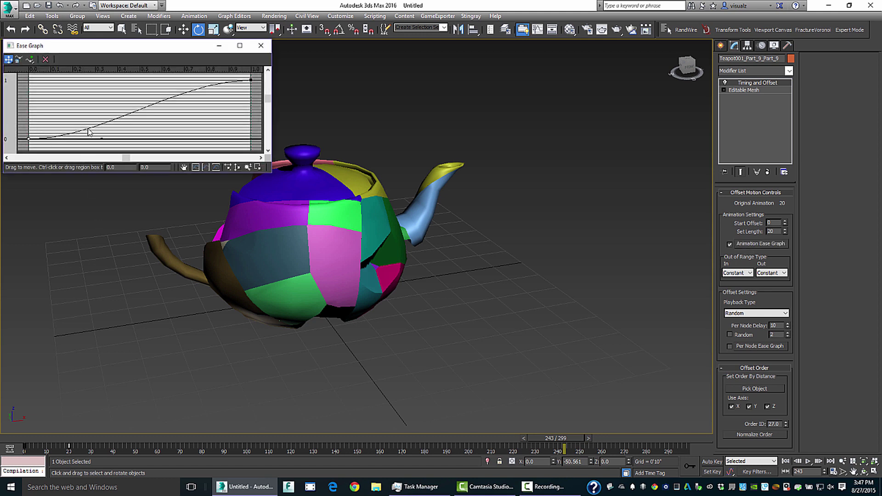
pyautogui.moveTo(101, 135); pyautogui.dragTo(85, 86)
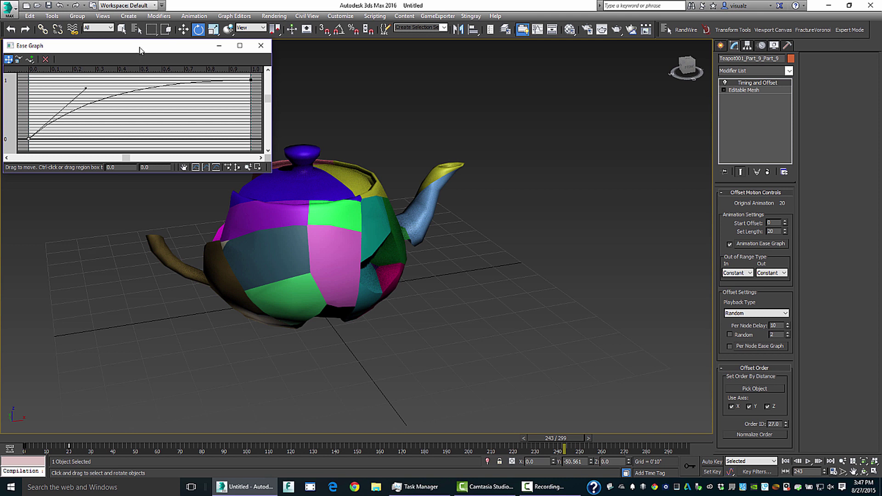
pyautogui.moveTo(140, 50); pyautogui.dragTo(173, 83)
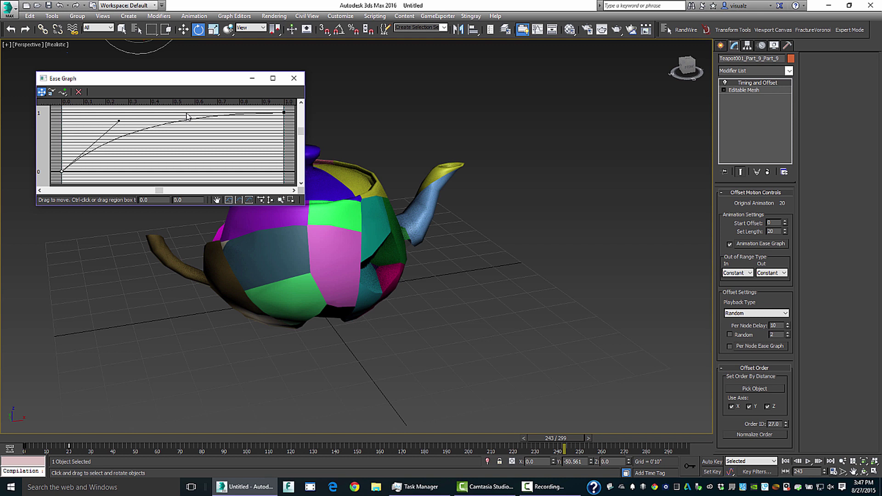
pyautogui.click(293, 78)
pyautogui.moveTo(68, 439); pyautogui.dragTo(357, 418)
pyautogui.press('e')
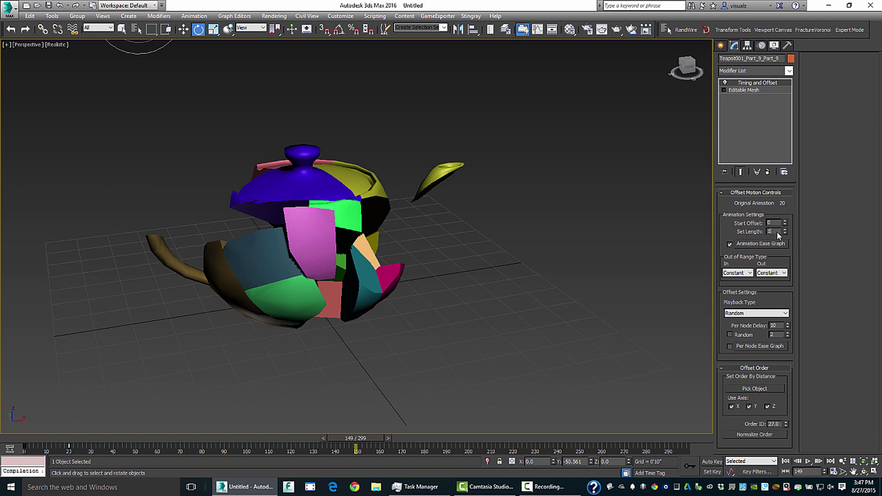
# Set the offset animation's Set Length to 10 and review the animation from frame 0.
pyautogui.click(786, 461)
pyautogui.click(810, 462)
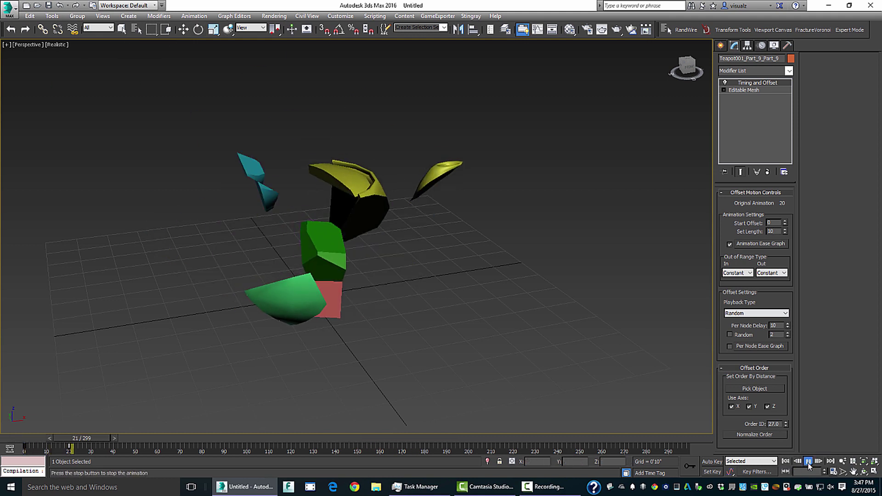
pyautogui.click(787, 461)
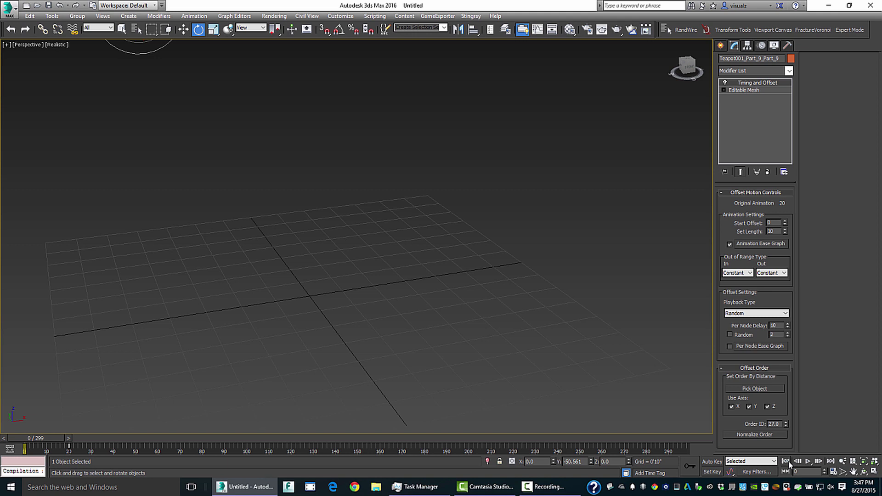
pyautogui.click(692, 439)
pyautogui.moveTo(658, 445); pyautogui.dragTo(464, 440)
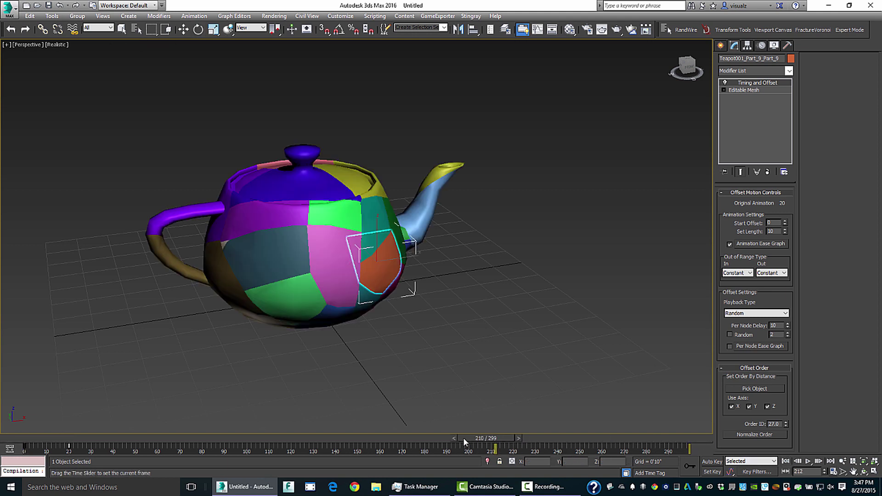
pyautogui.press('e')
# Select the orange piece, set its playback type to Forward, and use that piece as the reference for ordering offsets by distance.
pyautogui.click(443, 304)
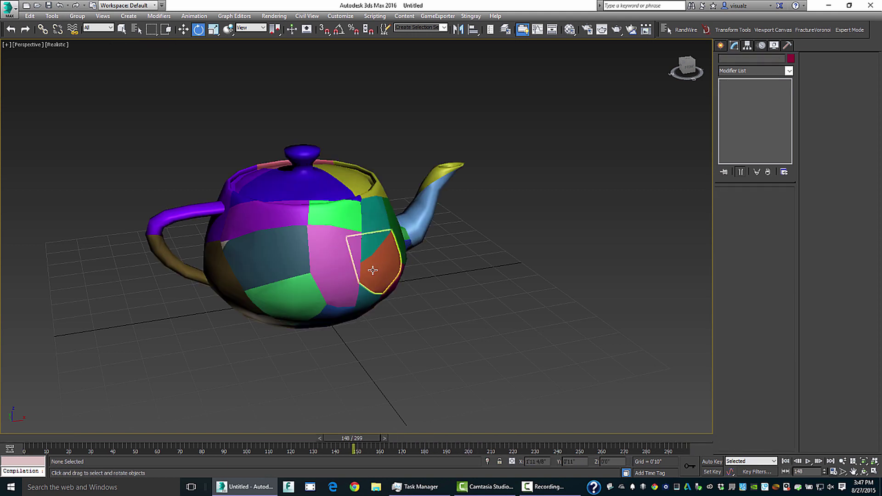
pyautogui.click(373, 270)
pyautogui.click(459, 330)
pyautogui.hotkey('ctrl', 'r')
pyautogui.moveTo(374, 357); pyautogui.dragTo(329, 283)
pyautogui.rightClick(315, 281)
pyautogui.click(304, 273)
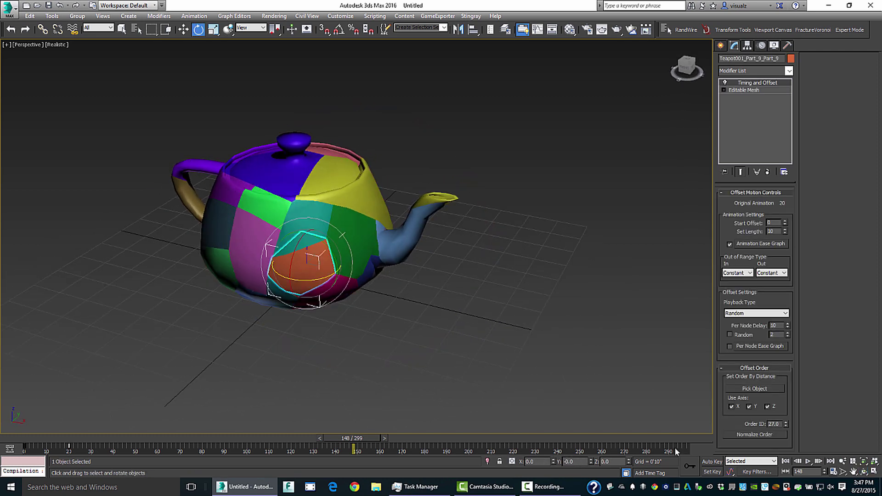
pyautogui.click(742, 314)
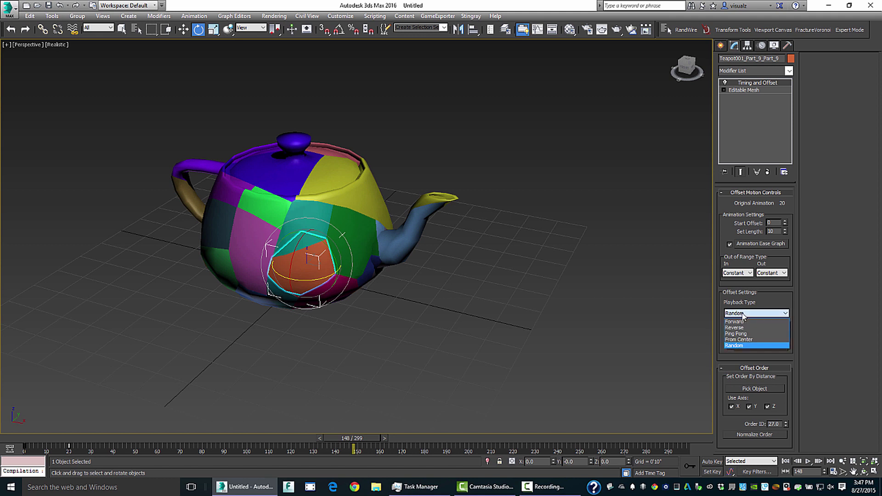
pyautogui.click(749, 323)
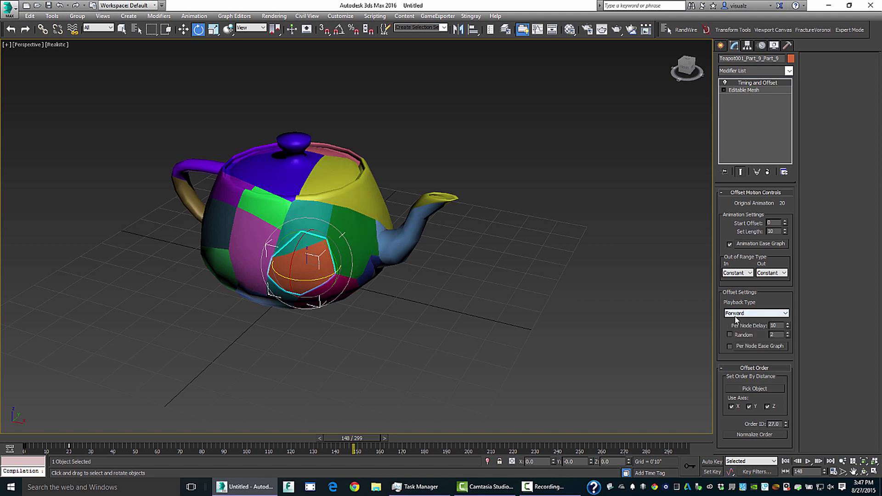
pyautogui.click(746, 390)
pyautogui.click(298, 278)
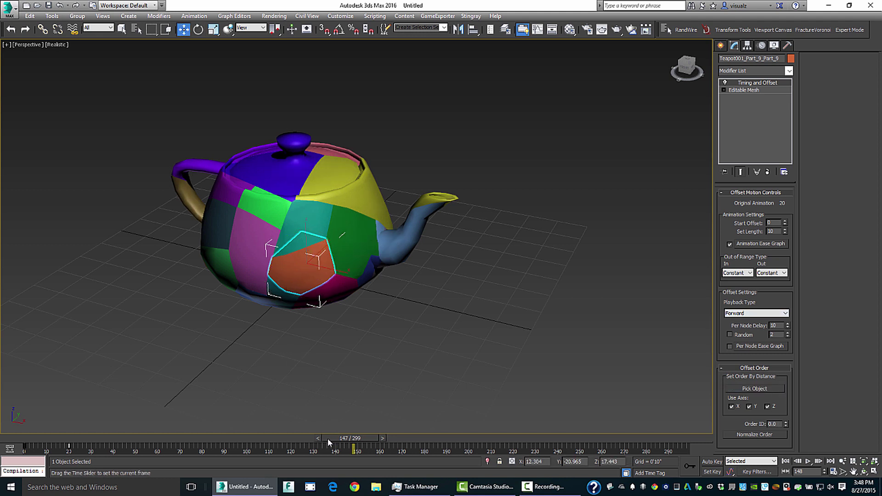
# Play the distance-ordered assembly from frame 0, and replay it with the view orbited to face the teapot's side.
pyautogui.moveTo(327, 438); pyautogui.dragTo(28, 459)
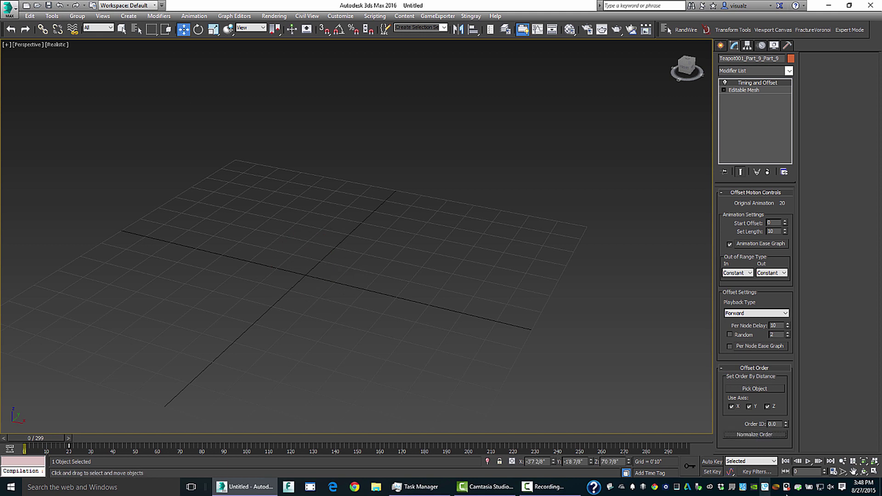
pyautogui.click(808, 461)
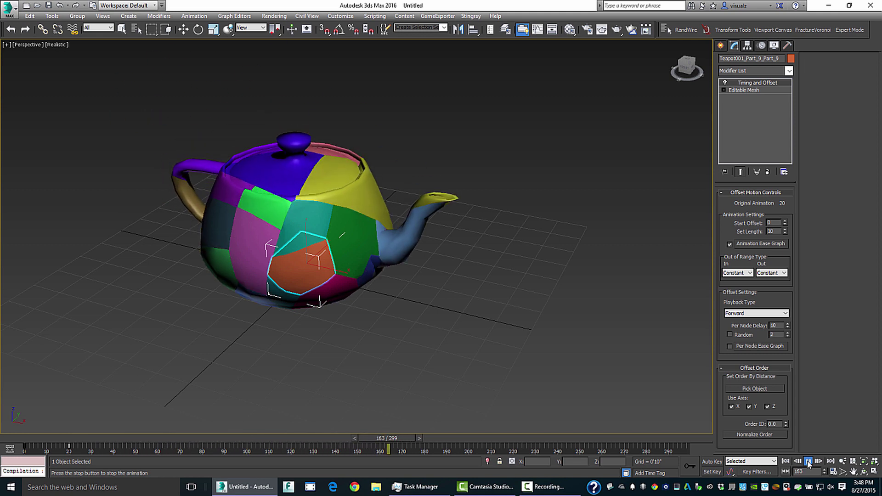
pyautogui.click(807, 461)
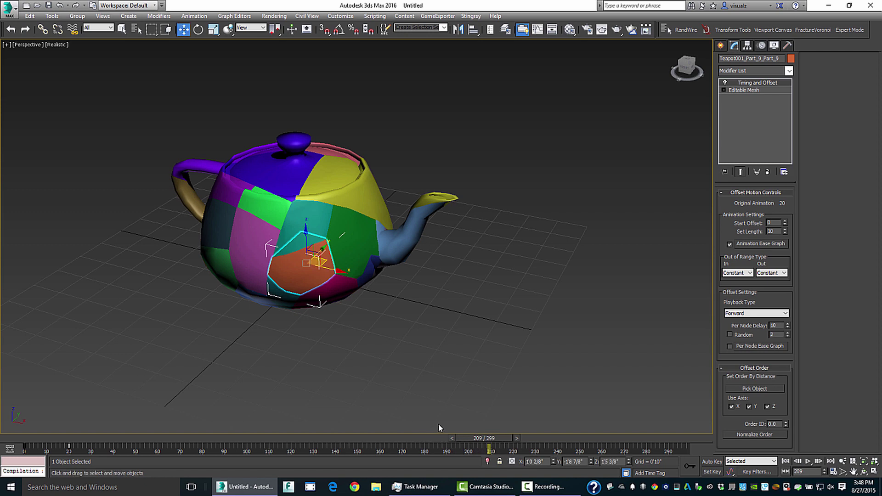
pyautogui.moveTo(463, 438); pyautogui.dragTo(19, 429)
pyautogui.keyDown('alt'); pyautogui.moveTo(344, 307); pyautogui.dragTo(343, 307, button='middle'); pyautogui.keyUp('alt')
pyautogui.moveTo(344, 307); pyautogui.dragTo(381, 286)
pyautogui.moveTo(54, 437); pyautogui.dragTo(30, 401)
pyautogui.hotkey('ctrl', 'r')
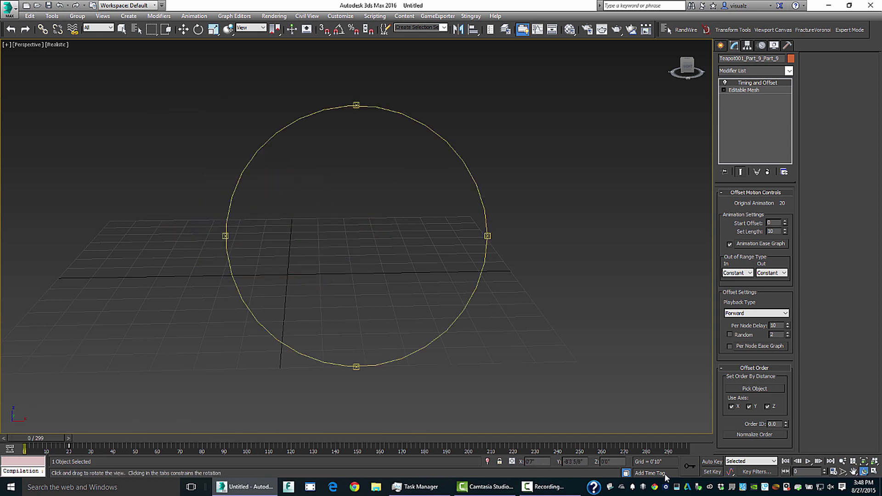
pyautogui.click(810, 465)
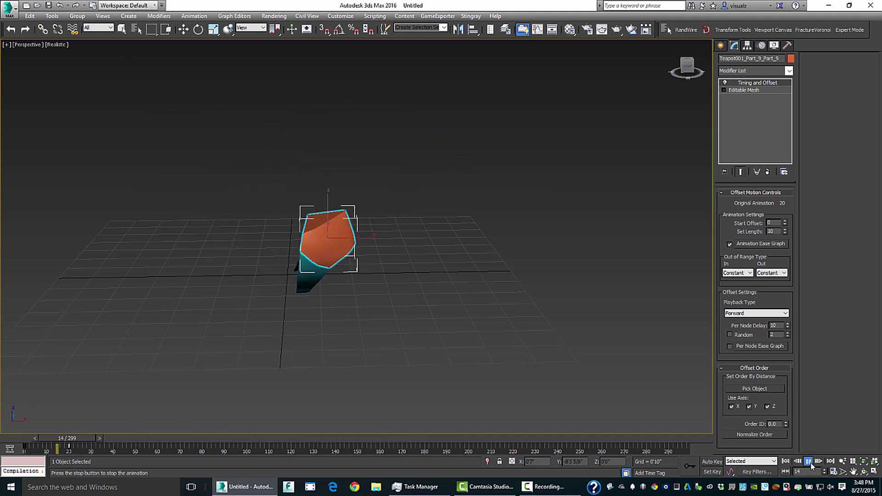
pyautogui.click(808, 462)
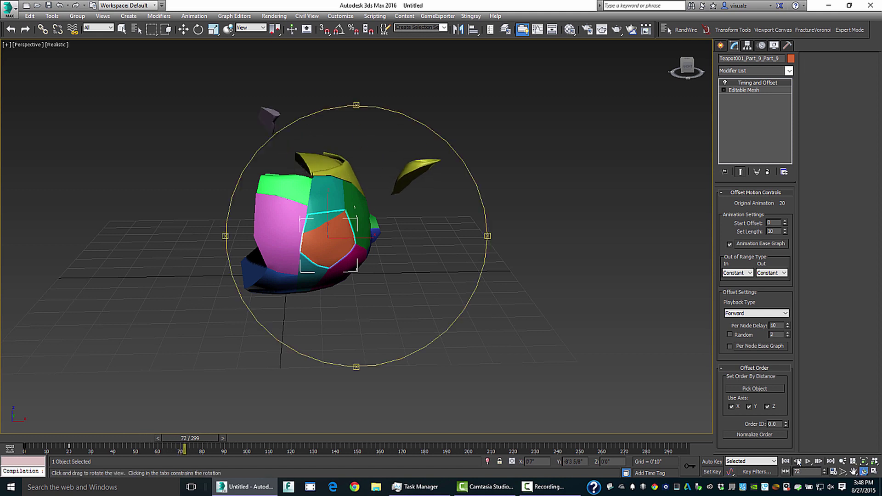
pyautogui.click(787, 462)
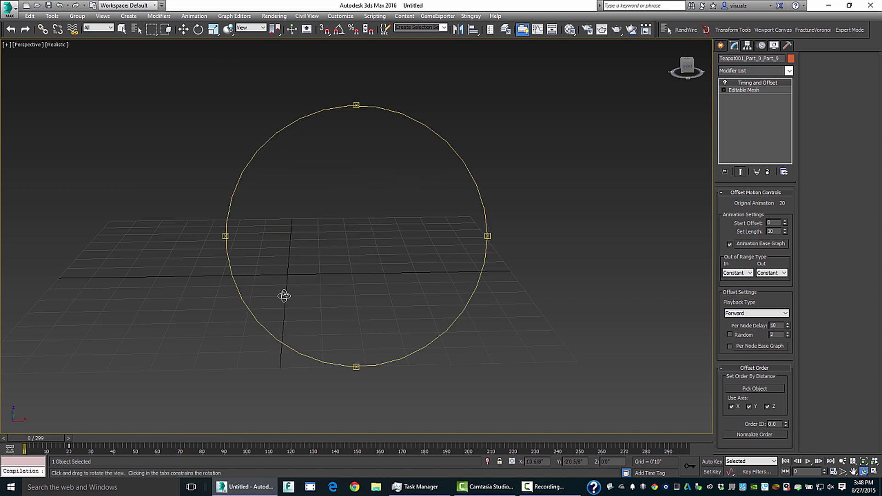
# Select all the assembled teapot pieces and export only them in Alembic format to junktest.ABC in C:\Temp, replacing the existing file.
pyautogui.rightClick(262, 427)
pyautogui.moveTo(262, 438); pyautogui.dragTo(365, 447)
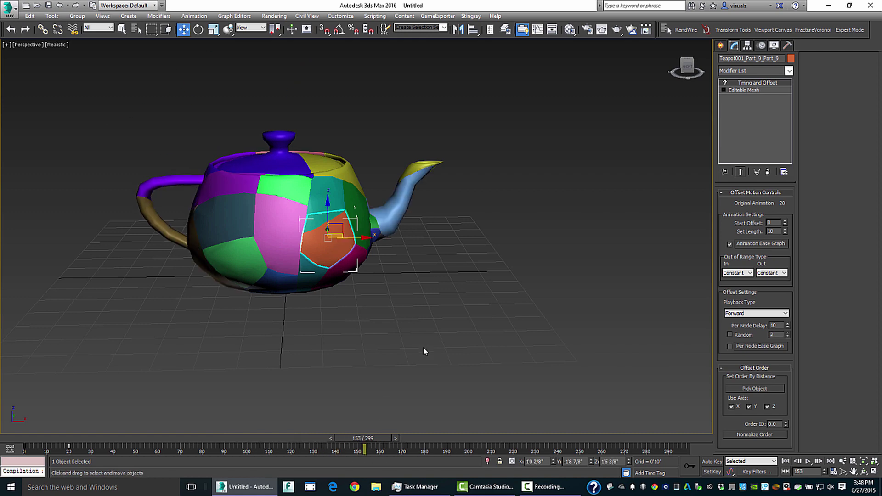
pyautogui.hotkey('ctrl', 'a')
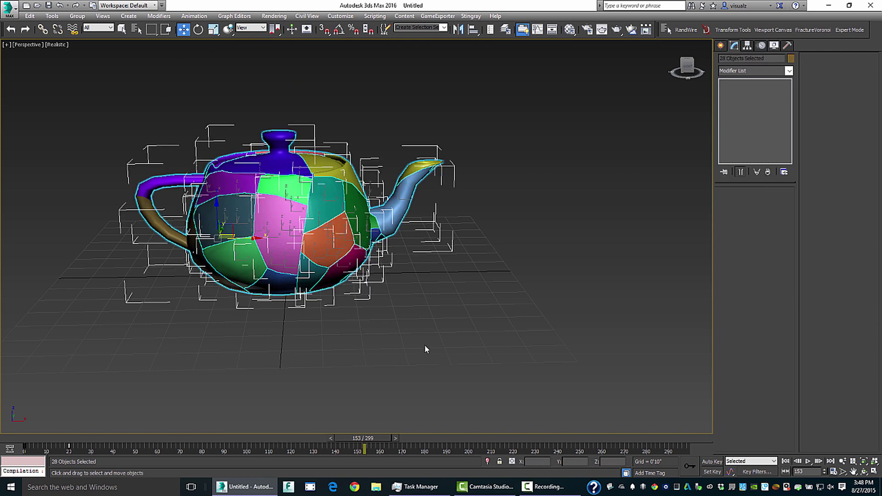
pyautogui.click(457, 208)
pyautogui.moveTo(7, 390); pyautogui.dragTo(51, 198)
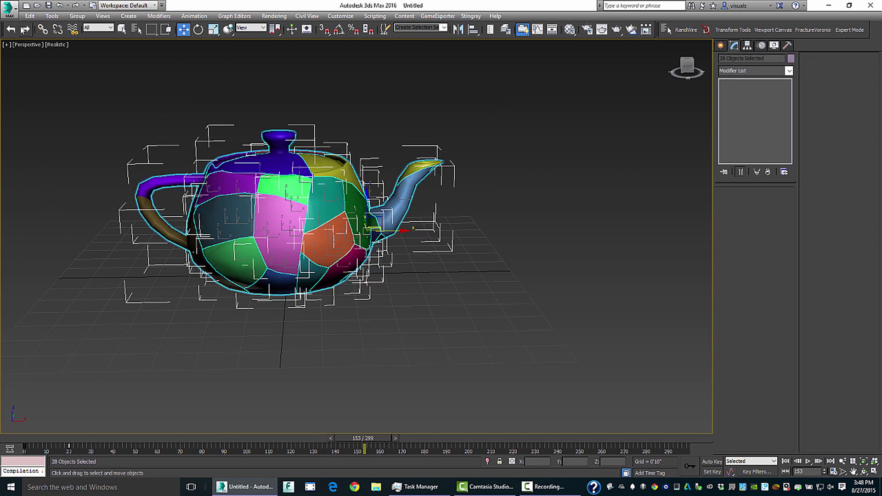
pyautogui.click(10, 7)
pyautogui.moveTo(58, 159)
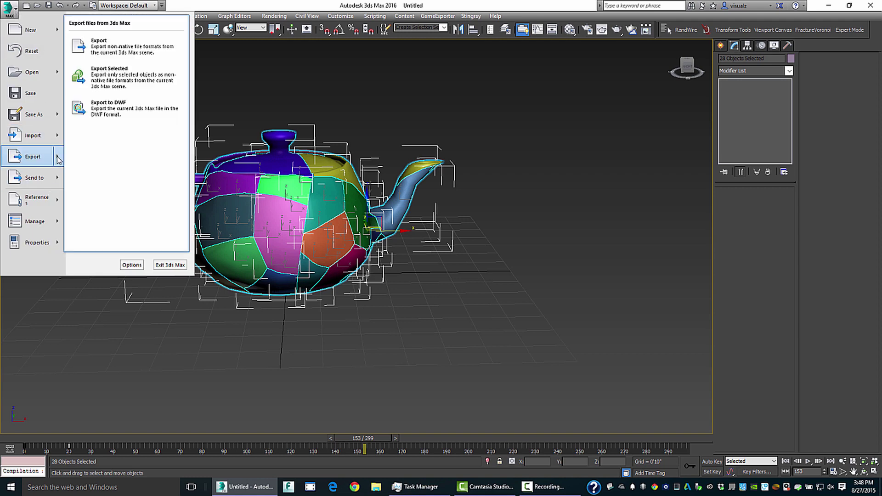
pyautogui.click(115, 74)
pyautogui.click(227, 84)
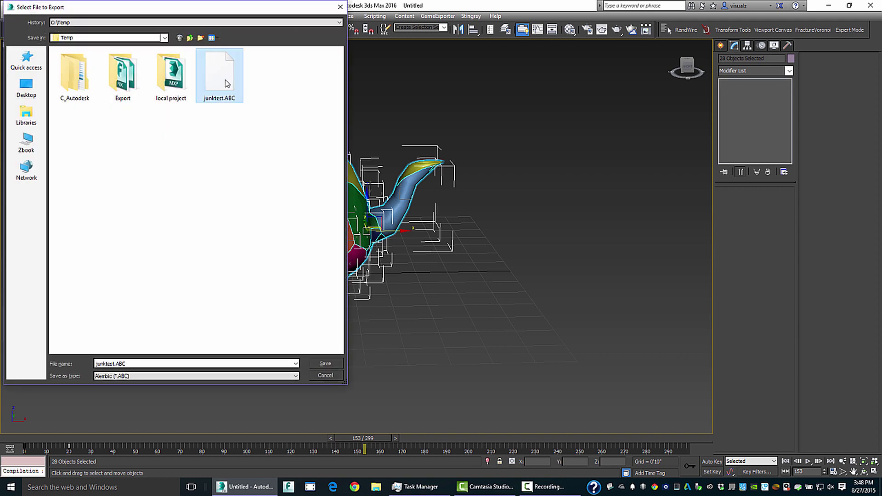
pyautogui.click(324, 364)
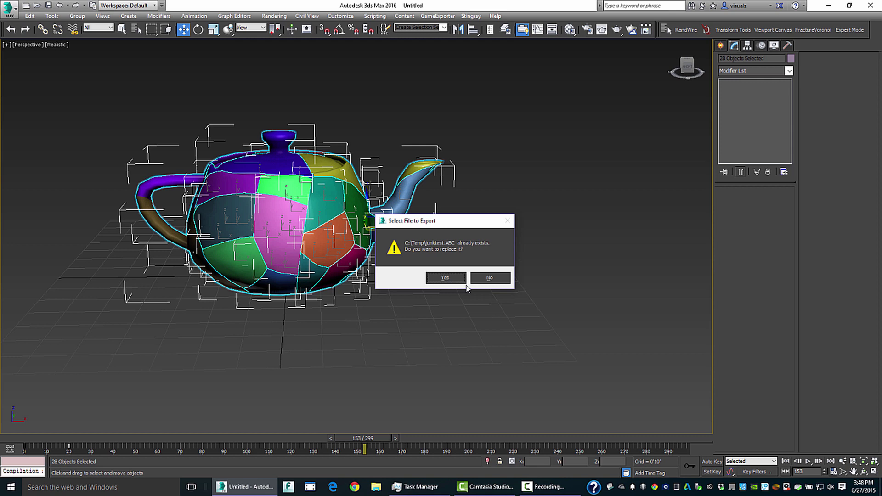
pyautogui.click(445, 278)
pyautogui.click(440, 289)
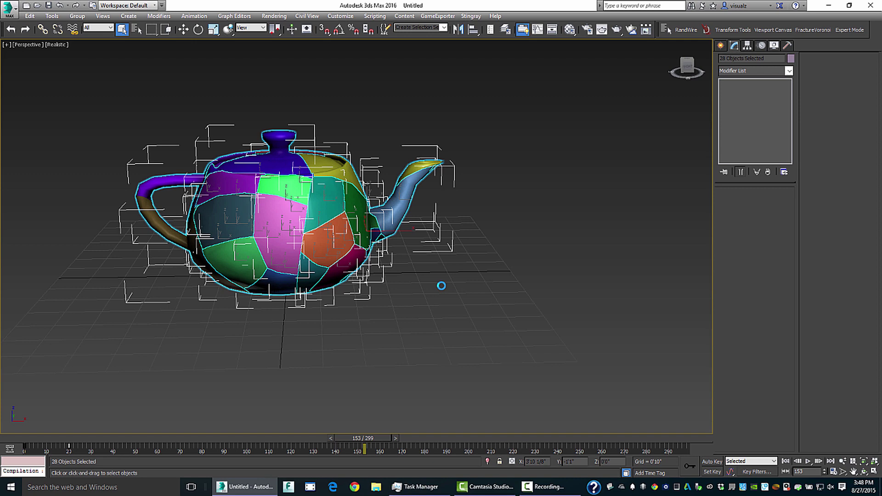
# Delete all the teapot pieces and import the exported Alembic file with Fit Time Range on and Import to Scene Root off.
pyautogui.press('Delete')
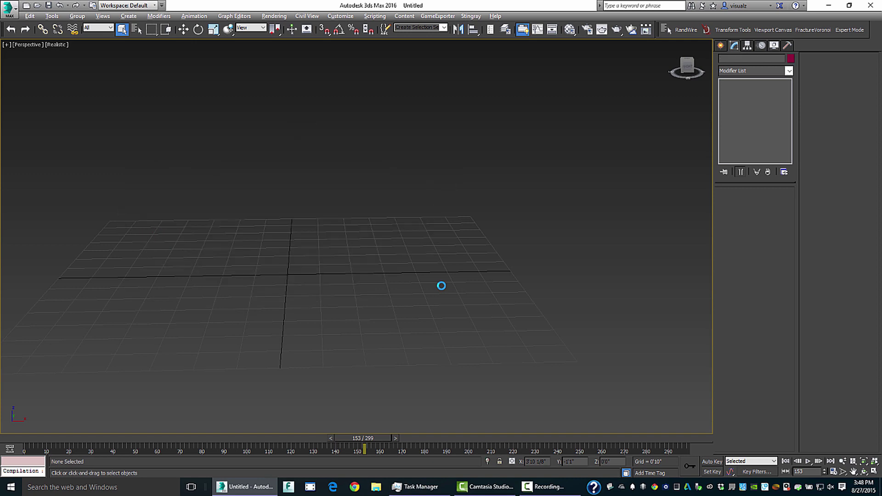
pyautogui.hotkey('alt', 'f')
pyautogui.press('i')
pyautogui.doubleClick(228, 93)
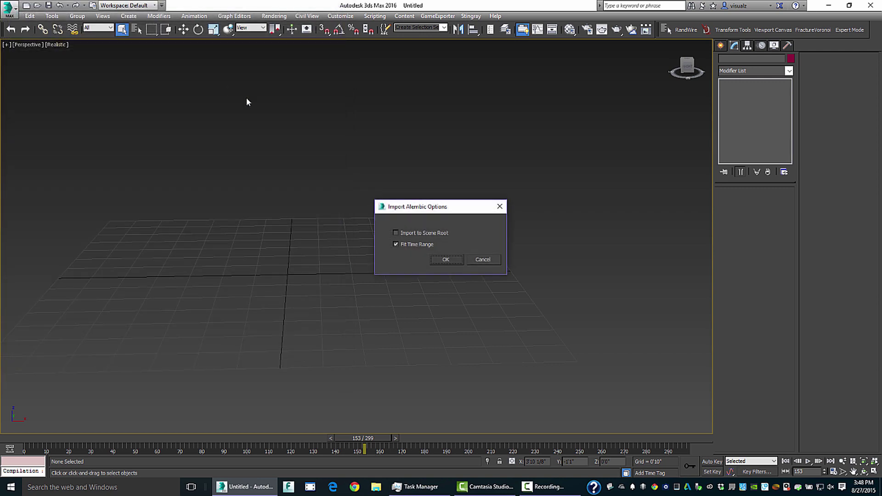
pyautogui.click(454, 259)
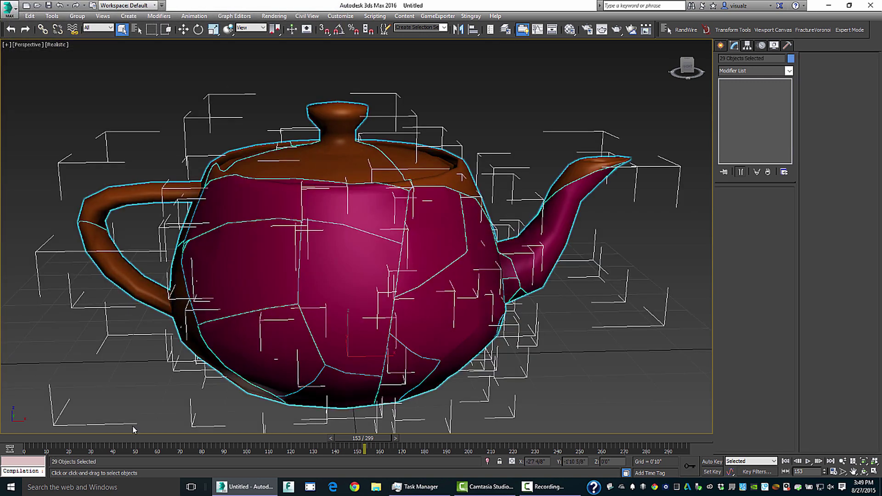
# Scrub through the imported Alembic animation to review how the teapot pieces assemble.
pyautogui.moveTo(108, 445)
pyautogui.mouseDown()
pyautogui.moveTo(161, 457)
pyautogui.moveTo(307, 453)
pyautogui.moveTo(46, 448)
pyautogui.moveTo(107, 443)
pyautogui.mouseUp()
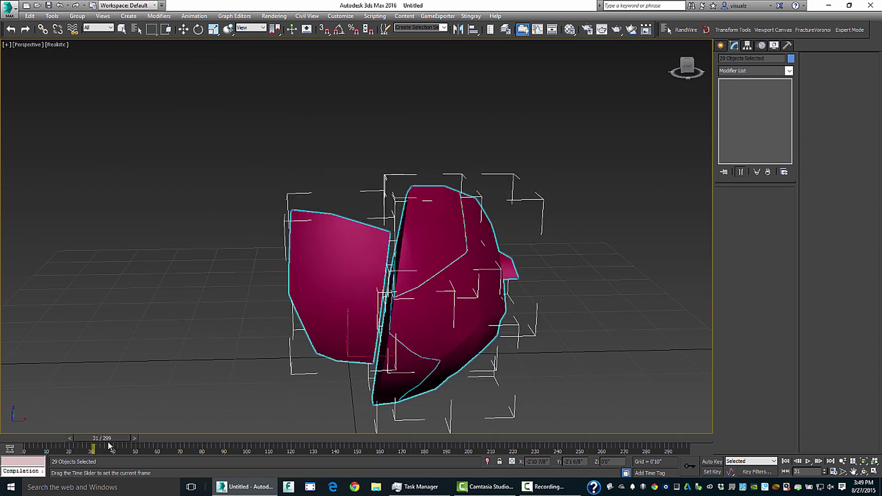
pyautogui.keyDown('ctrl'); pyautogui.keyDown('alt'); pyautogui.moveTo(200, 344); pyautogui.dragTo(200, 376, button='middle'); pyautogui.keyUp('alt'); pyautogui.keyUp('ctrl')
pyautogui.moveTo(200, 376); pyautogui.dragTo(200, 405)
pyautogui.moveTo(101, 440); pyautogui.dragTo(154, 443)
# Select the Alembic container by name, and turn on its Performance Mode with the timeline at frame 0.
pyautogui.click(666, 31)
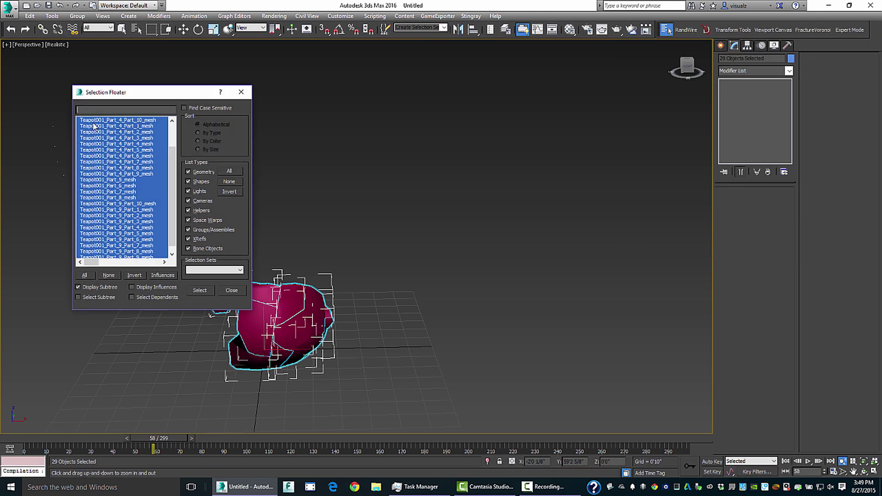
pyautogui.moveTo(173, 162); pyautogui.dragTo(175, 123)
pyautogui.doubleClick(94, 120)
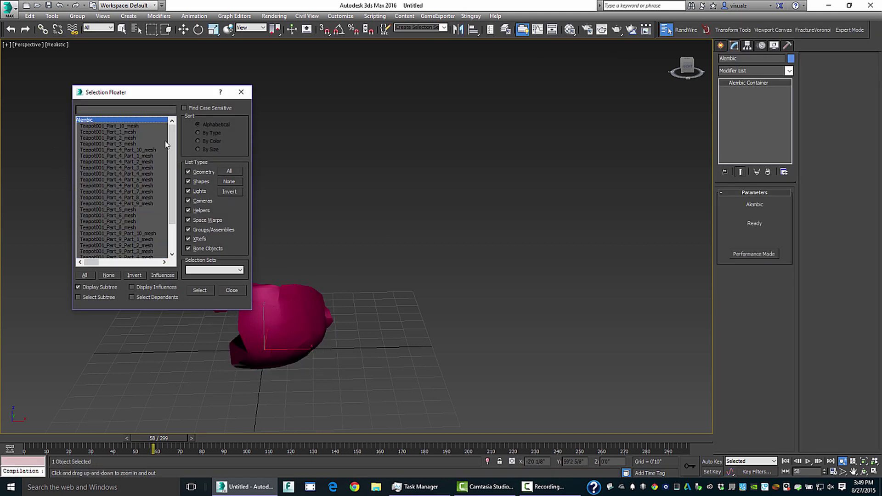
pyautogui.click(786, 462)
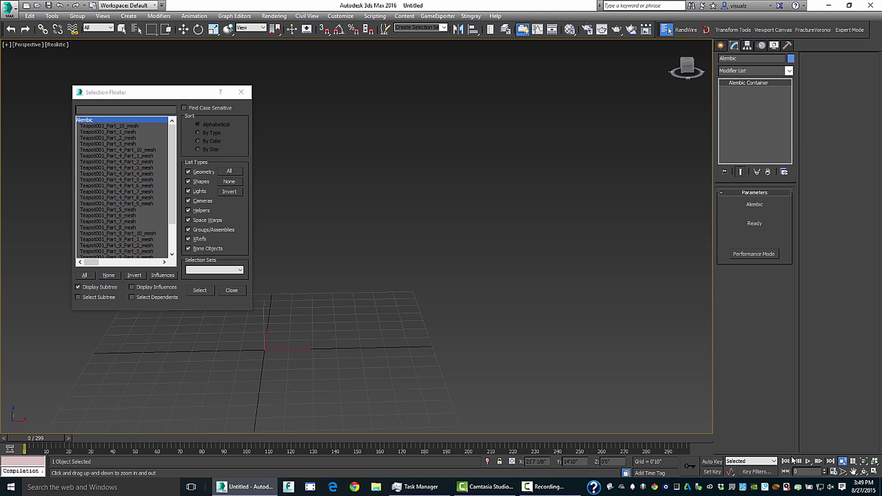
pyautogui.click(243, 94)
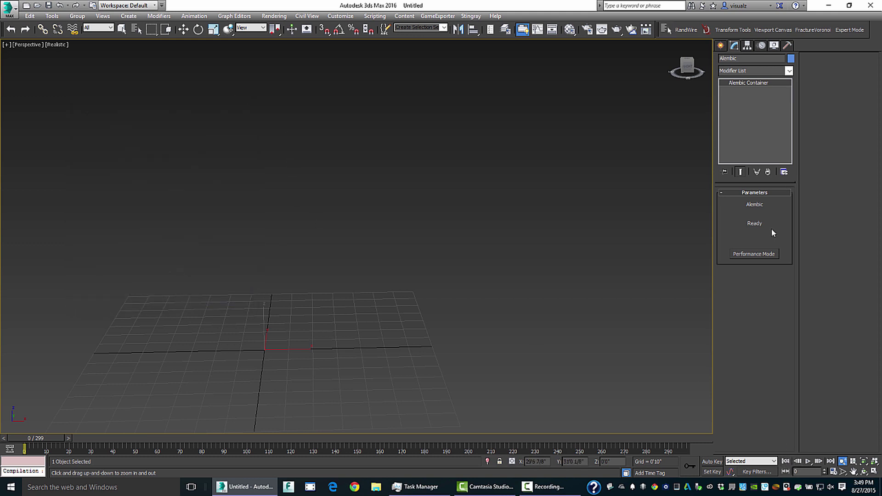
pyautogui.click(750, 256)
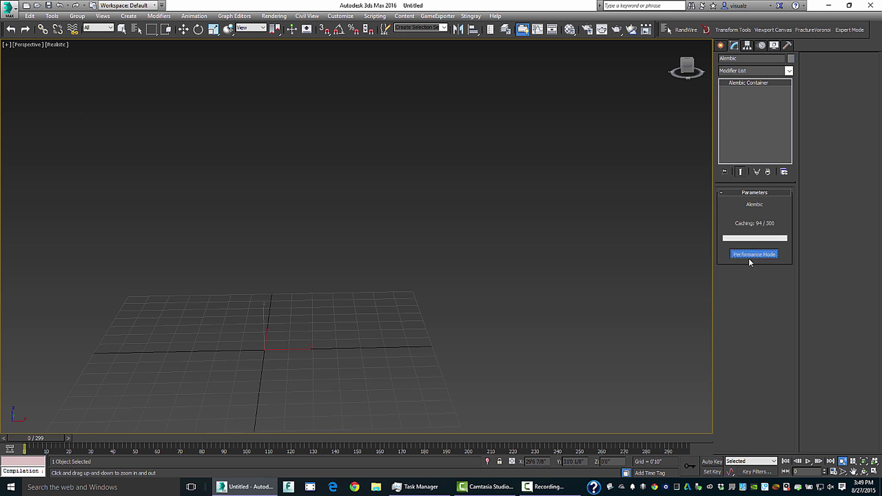
# Play the cached Alembic animation and scrub back and forth through it to check the playback performance.
pyautogui.click(813, 462)
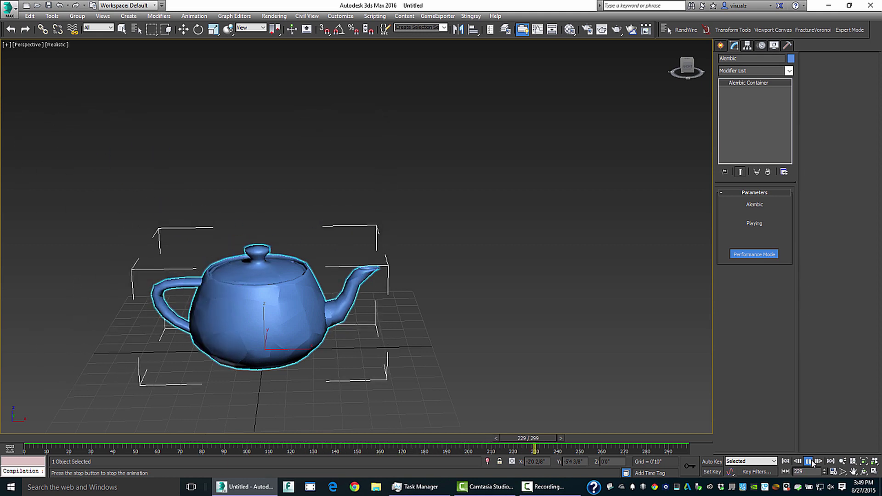
pyautogui.moveTo(494, 437); pyautogui.dragTo(236, 396)
pyautogui.hotkey('alt', 'z')
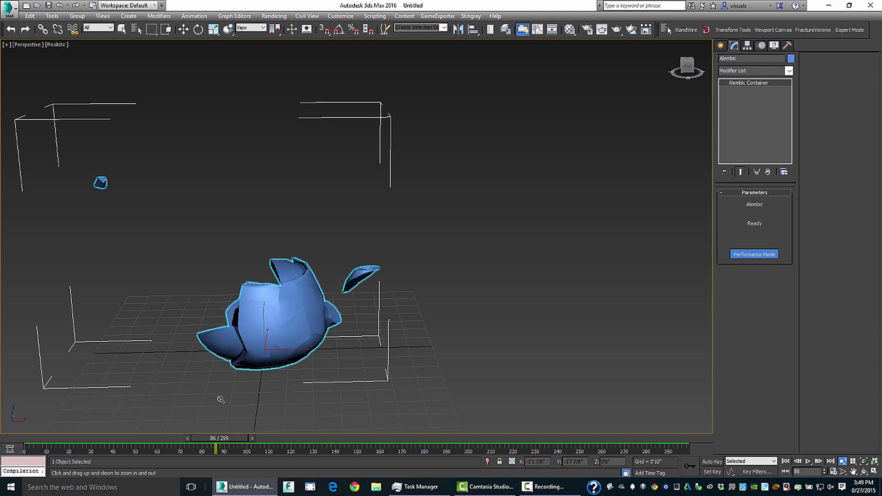
pyautogui.moveTo(208, 439); pyautogui.dragTo(264, 454)
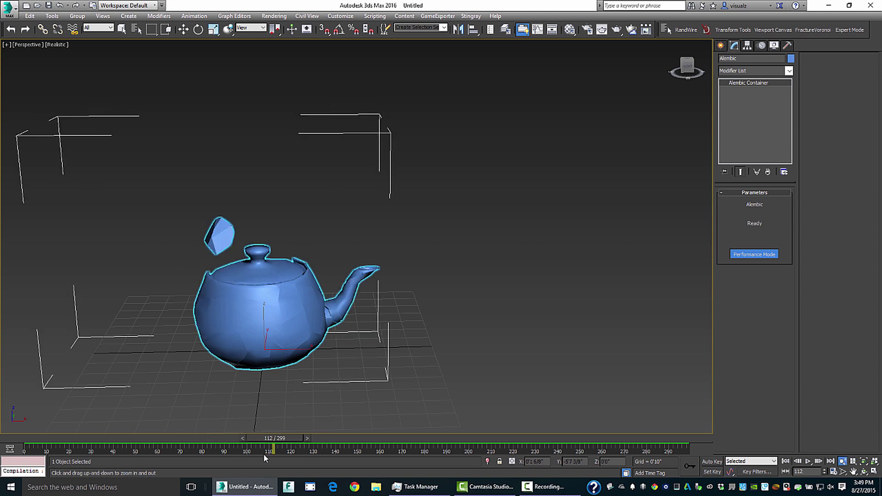